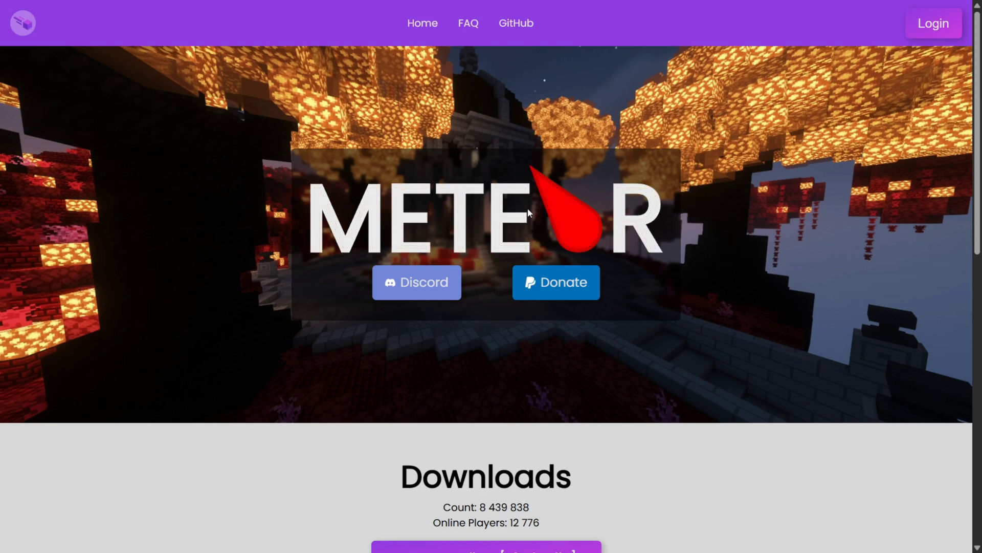
Scroll to the Downloads section and start the 'Meteor Client [1.21.10 - #4]' download.
scroll(571, 186, "down", 2)
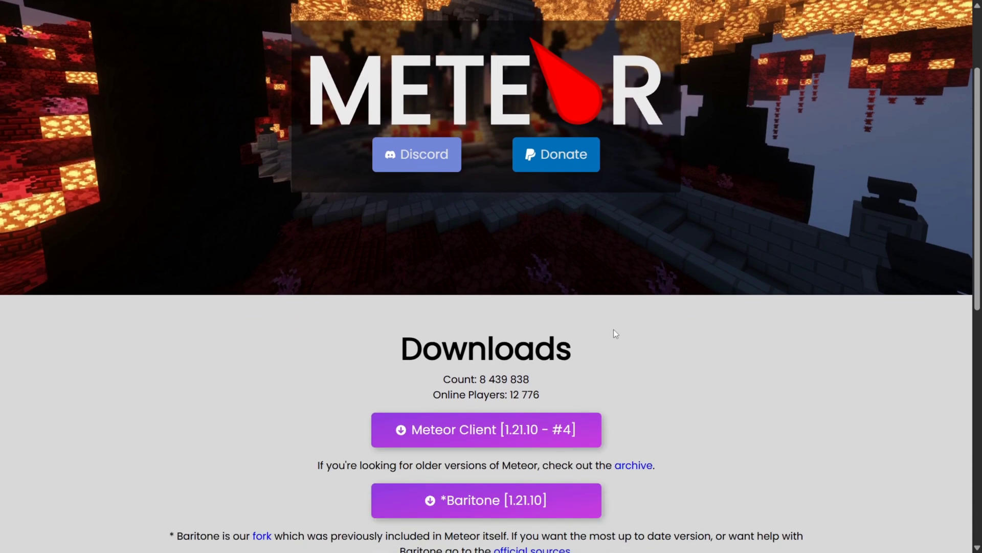
left_click_drag(594, 352, 394, 358)
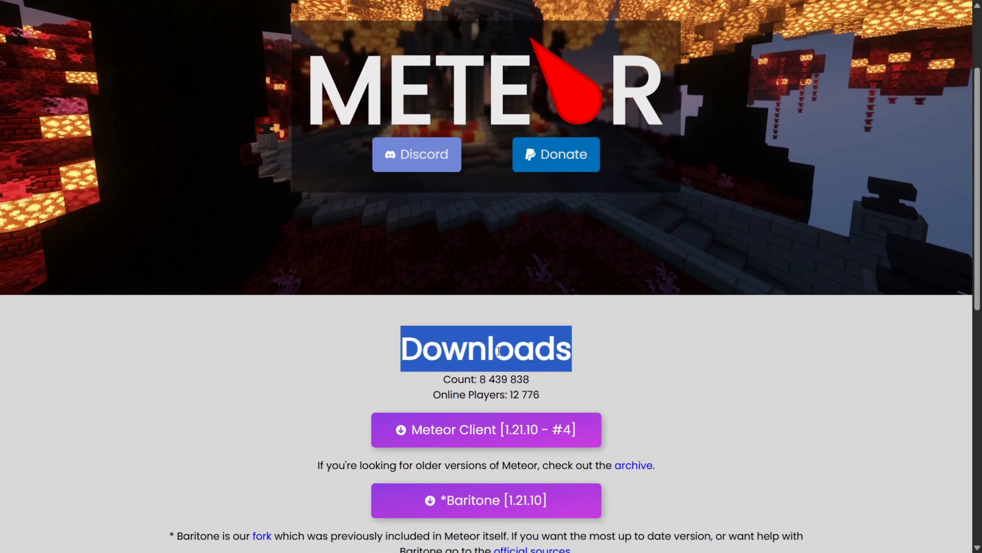
left_click(499, 351)
scroll(491, 358, "down", 1)
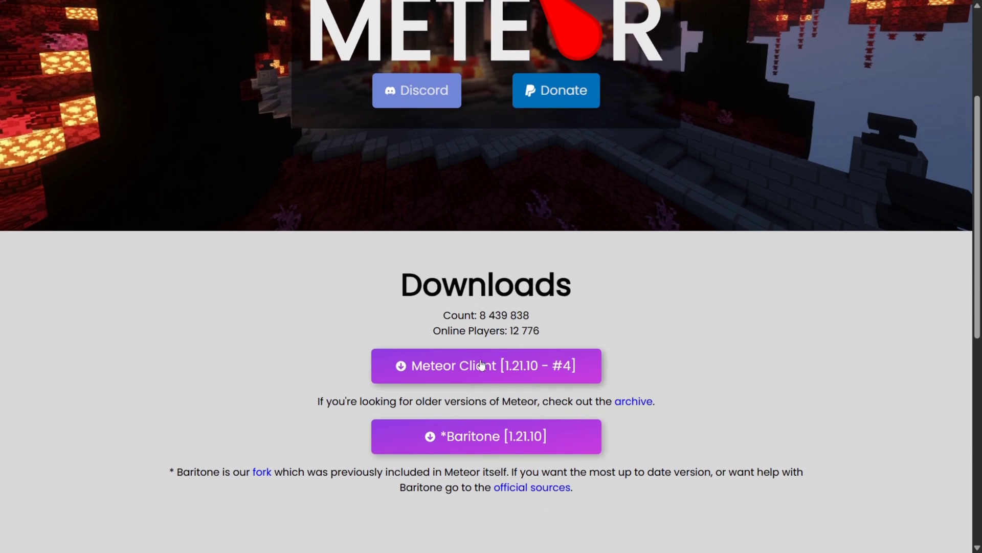
left_click(478, 369)
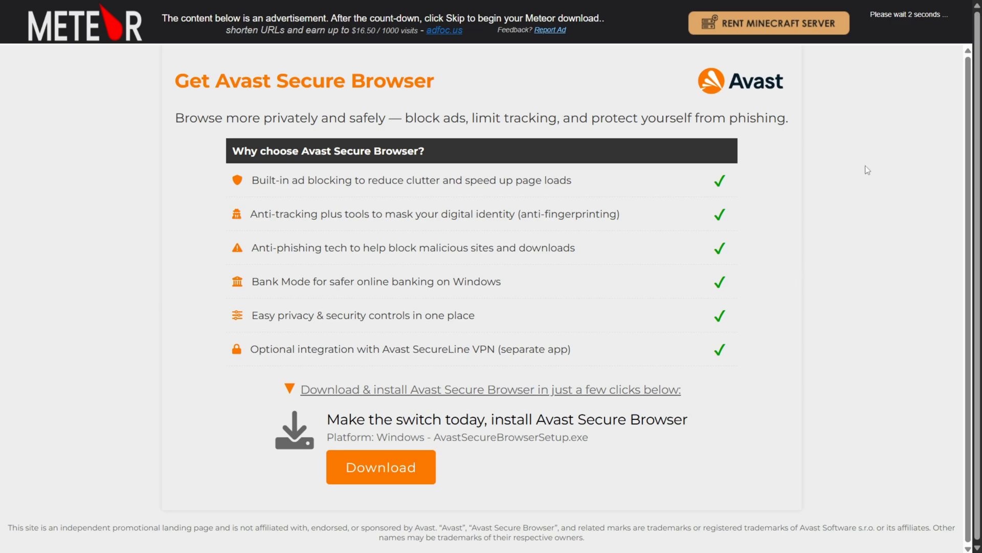
Skip the adfoc.us advertisement after its countdown so the Meteor download starts.
left_click(902, 23)
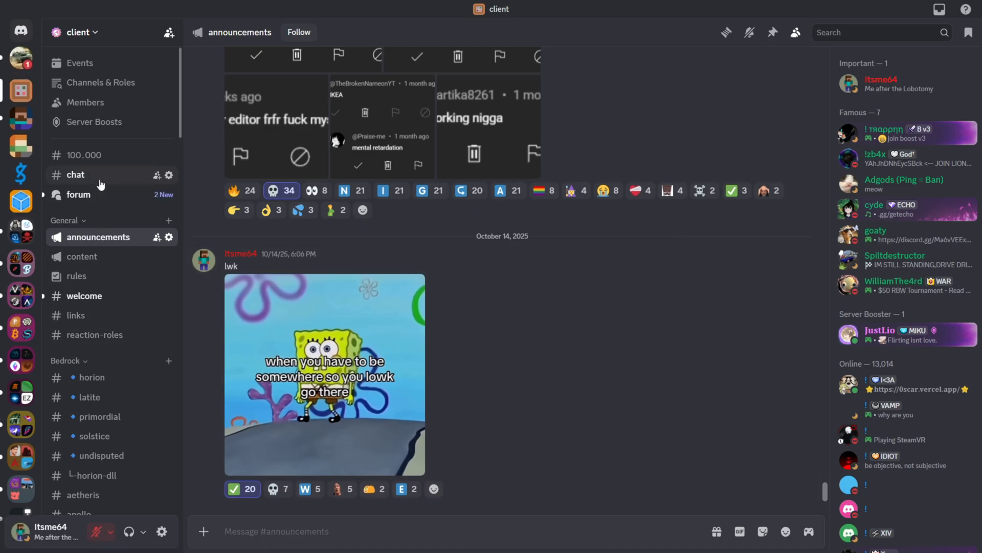
Switch to the #100.000 channel and scroll through the 100,000 Members Giveaway post.
left_click(82, 155)
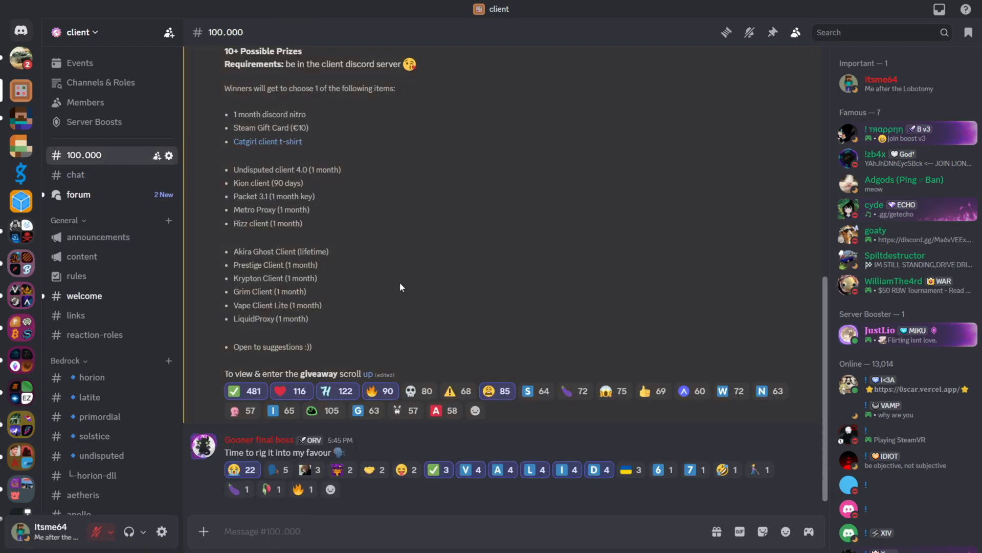
scroll(397, 276, "up", 10)
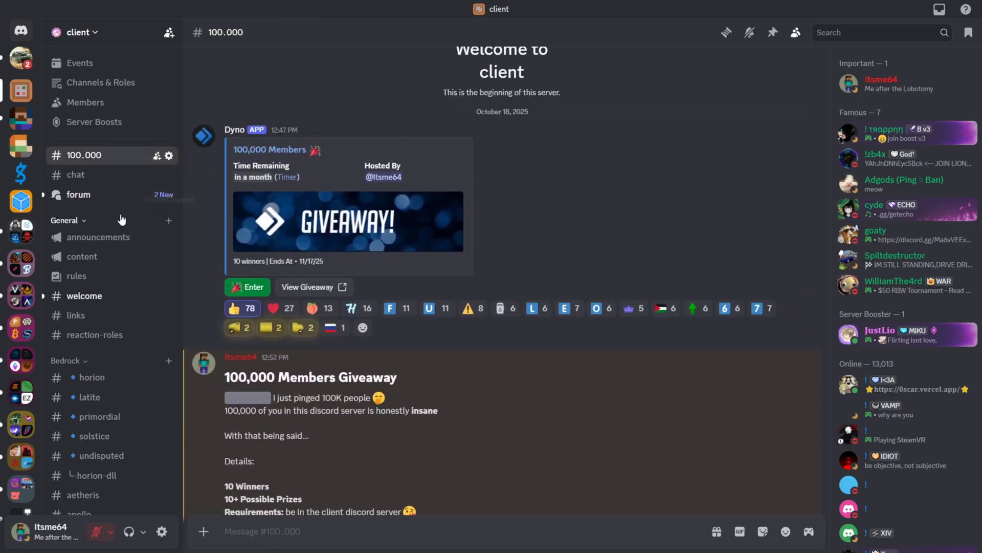
scroll(101, 248, "down", 9)
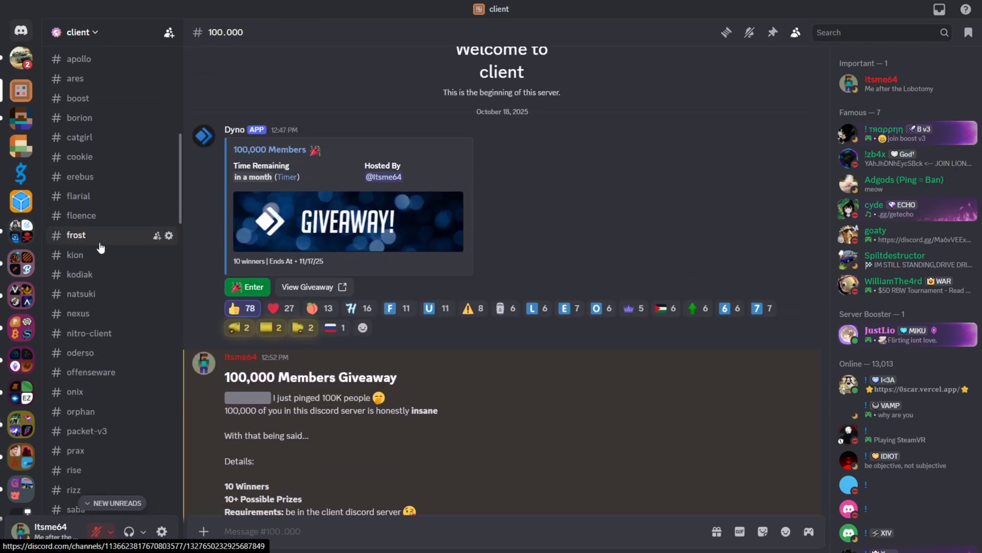
scroll(101, 247, "down", 10)
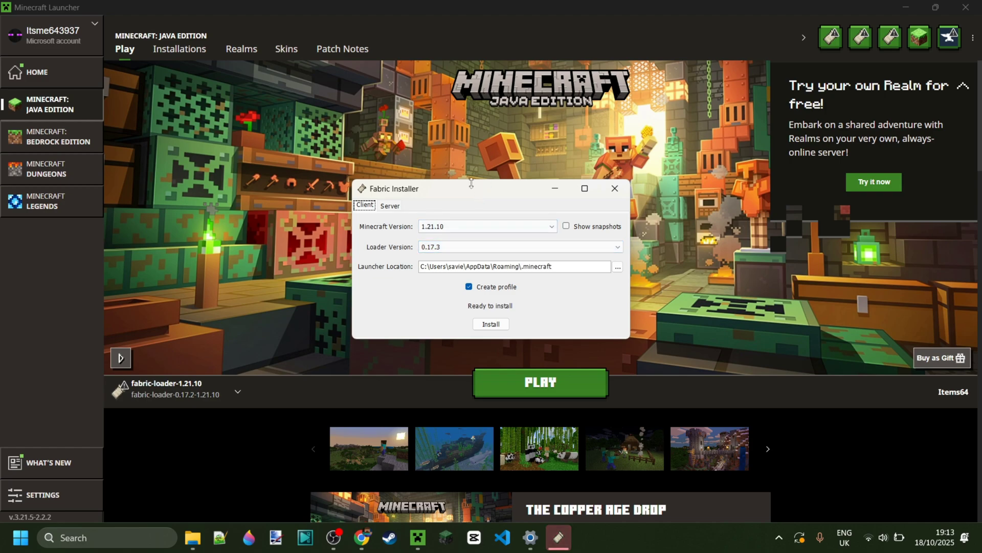
Keep Minecraft 1.21.10 in the Fabric Installer and select the fabric-loader-1.21.10 launcher installation.
left_click_drag(449, 190, 439, 150)
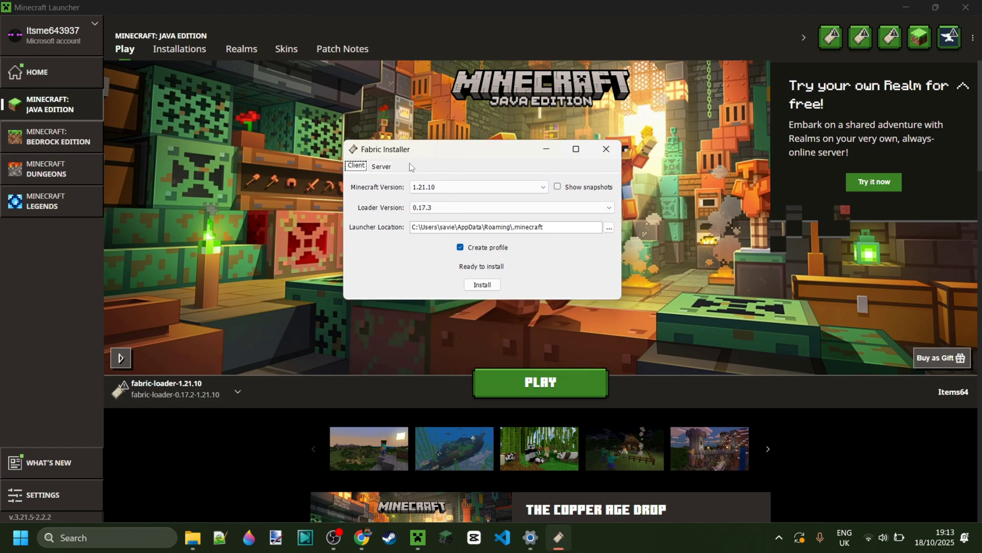
left_click(443, 187)
left_click(440, 199)
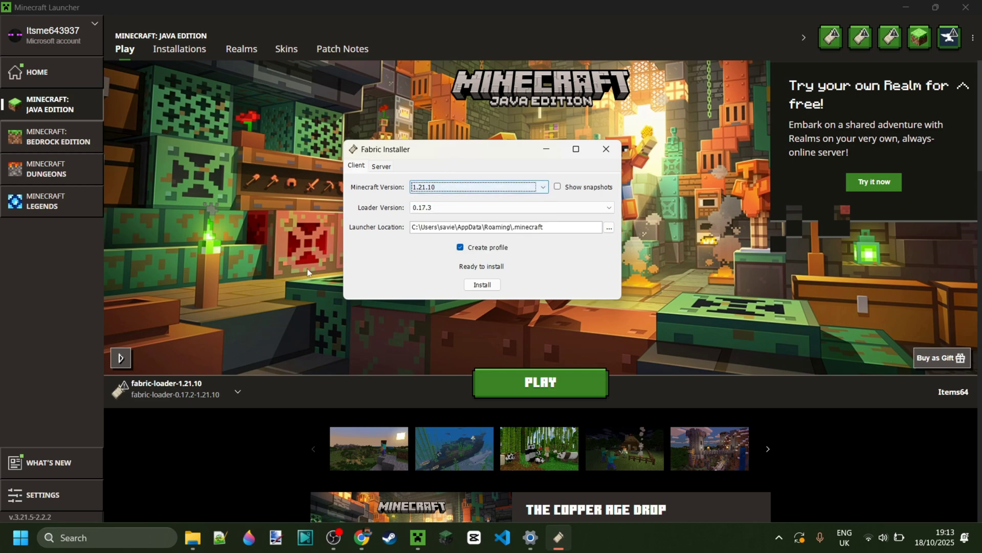
left_click(209, 395)
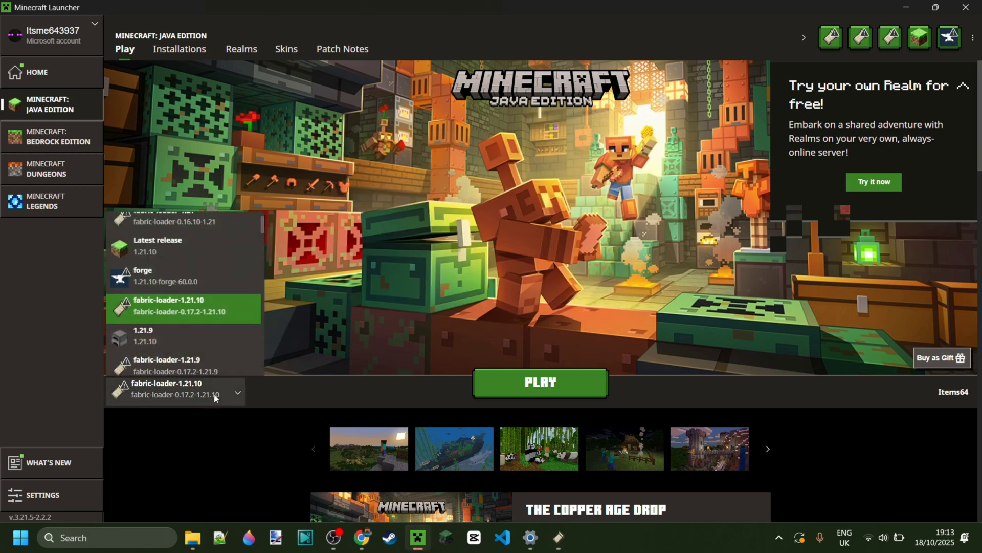
left_click(199, 302)
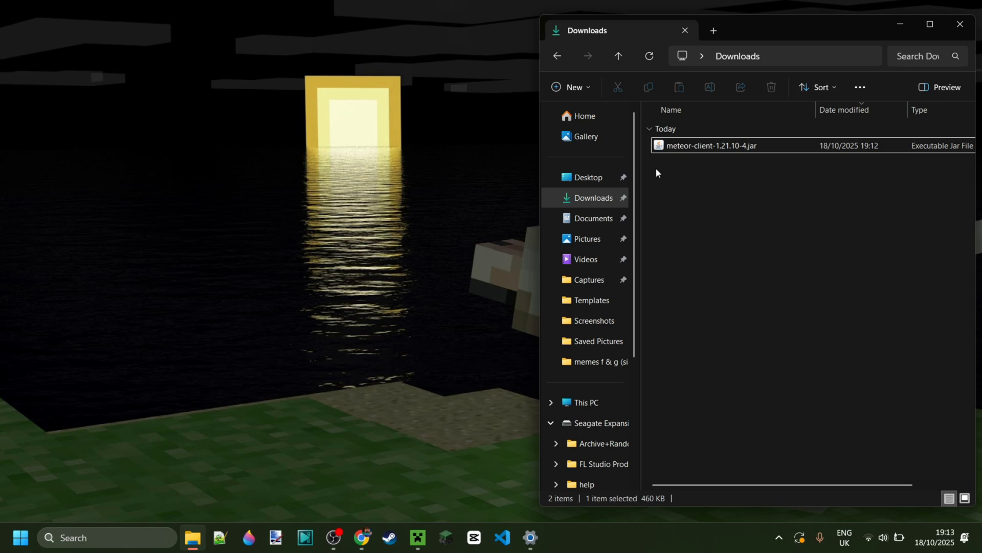
Reach the .minecraft mods folder by running 'appdata' and opening Roaming > .minecraft > mods.
left_click(686, 146)
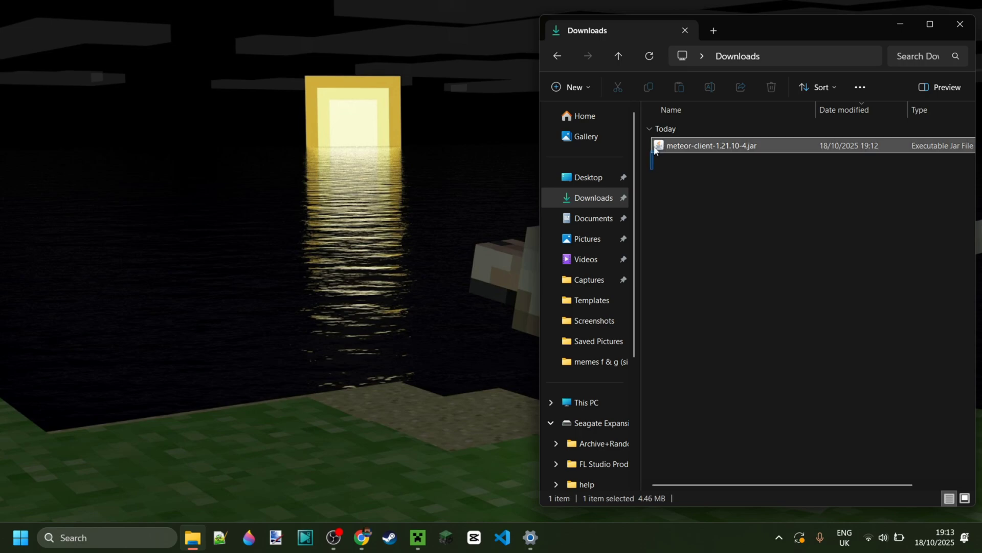
left_click(735, 201)
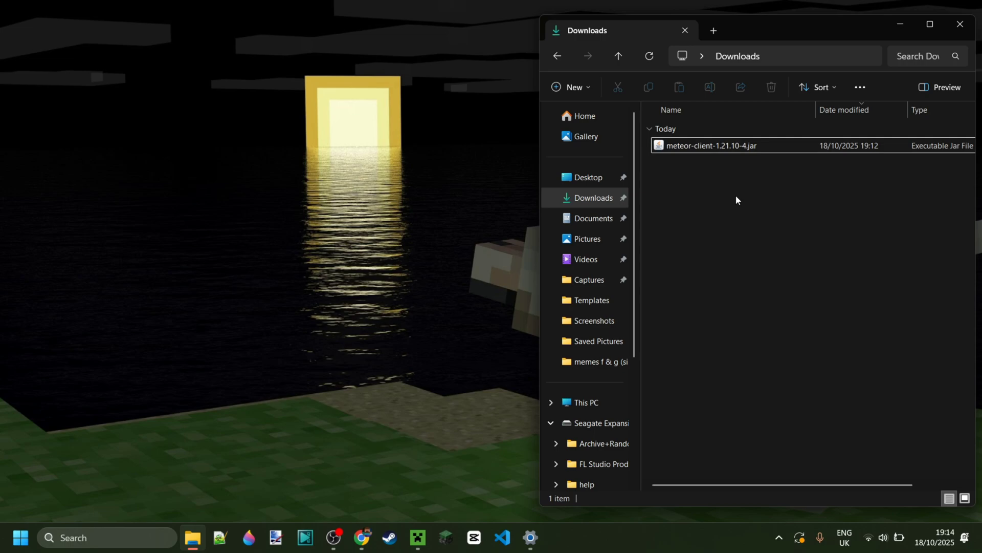
key("super+r")
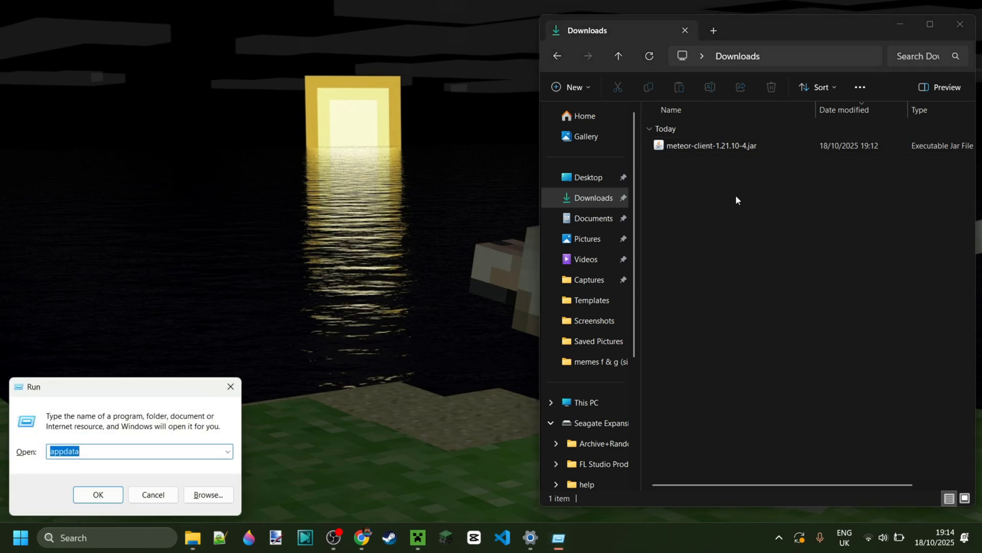
type("appdata")
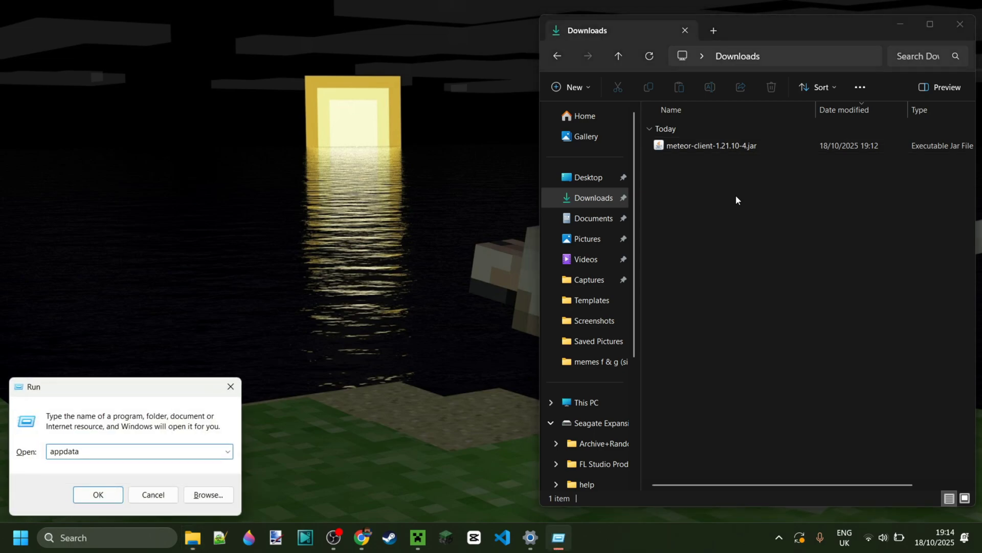
key("Return")
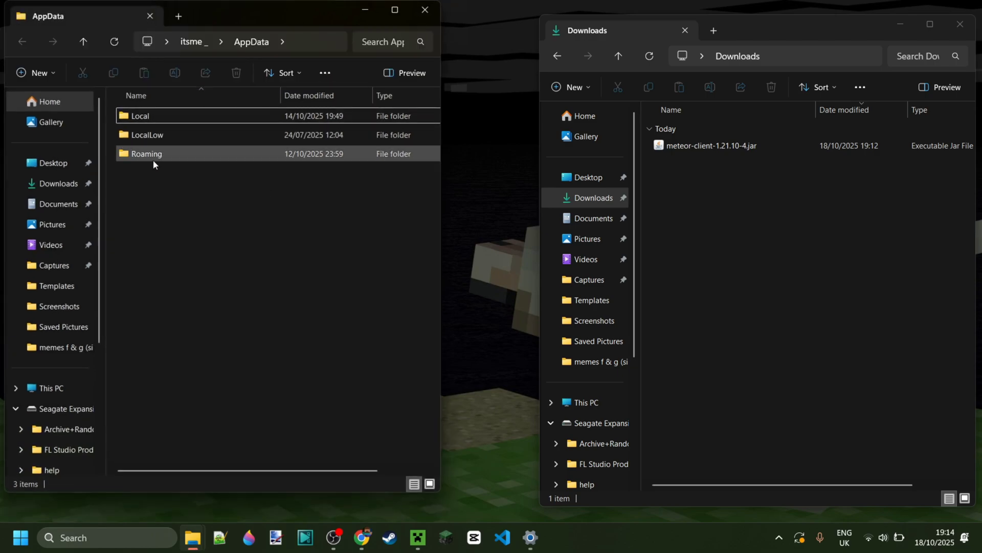
double_click(152, 157)
double_click(164, 134)
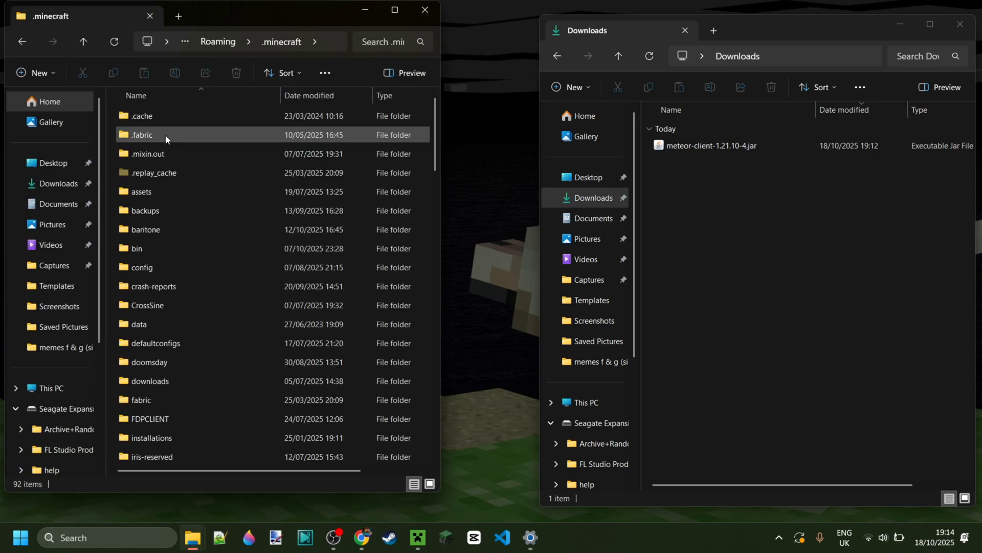
scroll(190, 289, "down", 4)
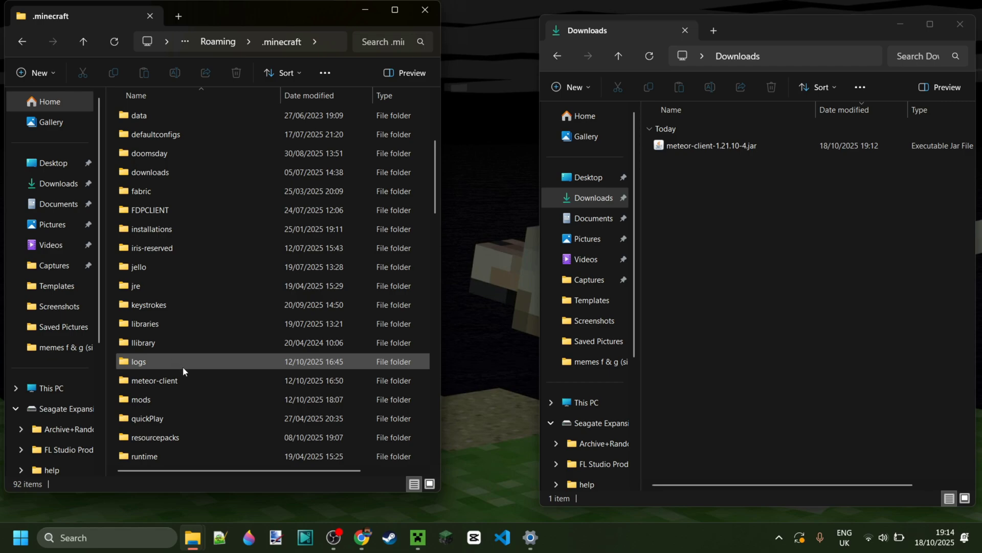
double_click(171, 400)
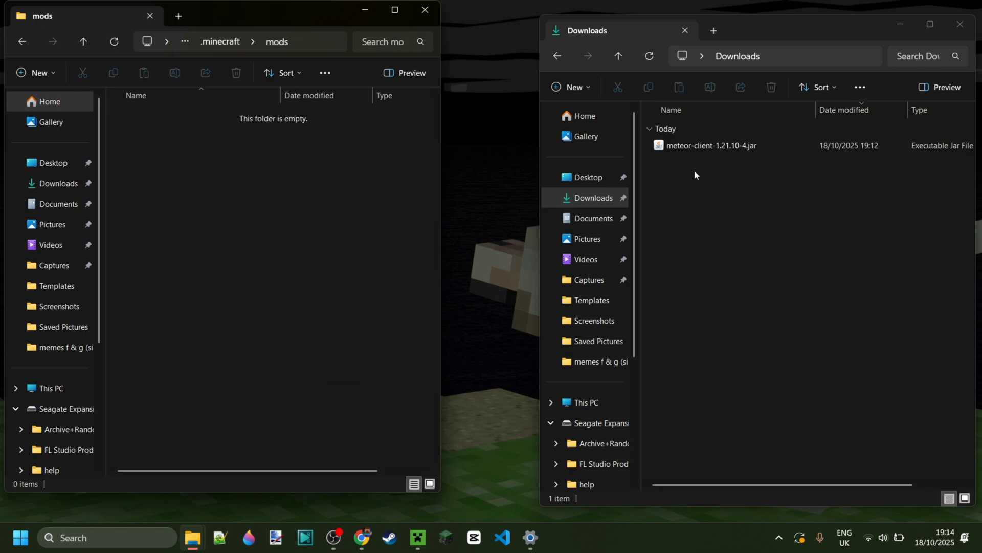
Move meteor-client-1.21.10-4.jar from Downloads into mods and close both folder windows.
left_click_drag(683, 147, 318, 223)
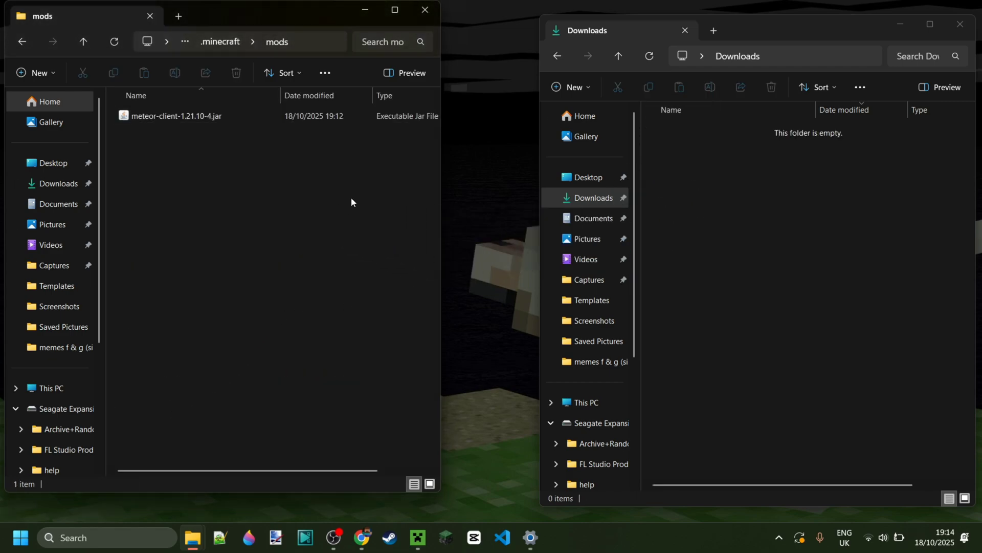
left_click(424, 10)
left_click(960, 24)
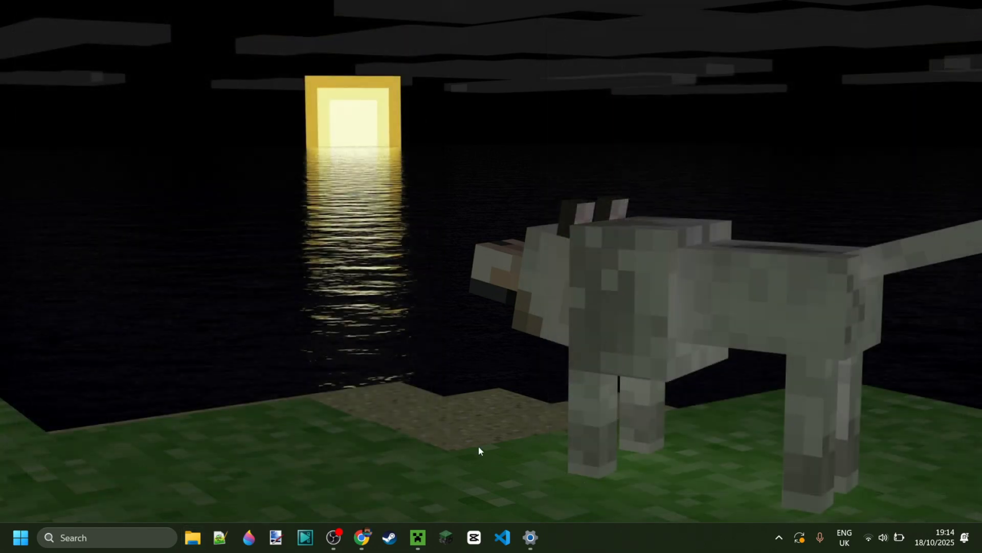
left_click(417, 538)
Play the fabric-loader-1.21.10 installation to start modded Minecraft.
left_click(214, 395)
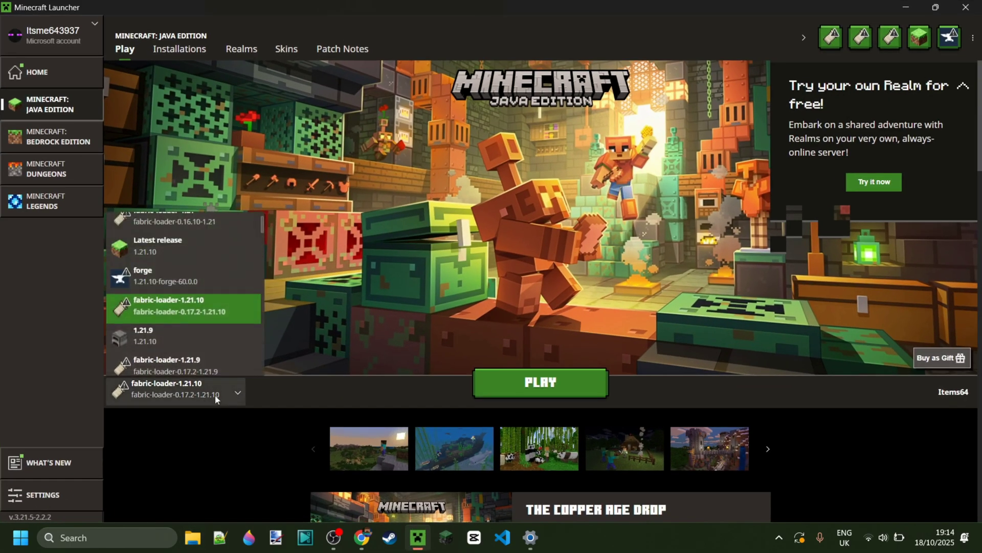
left_click(172, 305)
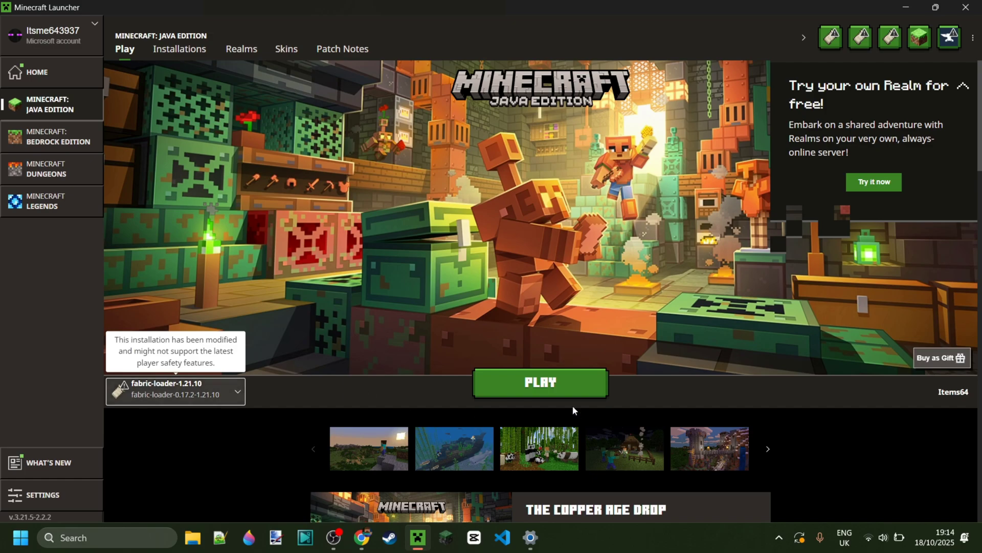
left_click(556, 388)
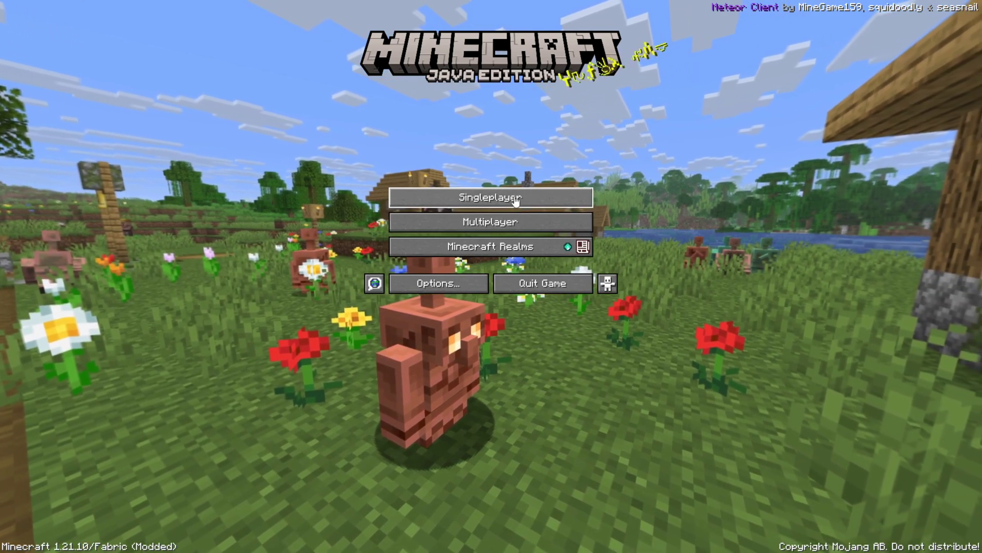
Load the 1.21.10 singleplayer world, walk around, and show the Meteor module list with Right Shift.
left_click(515, 196)
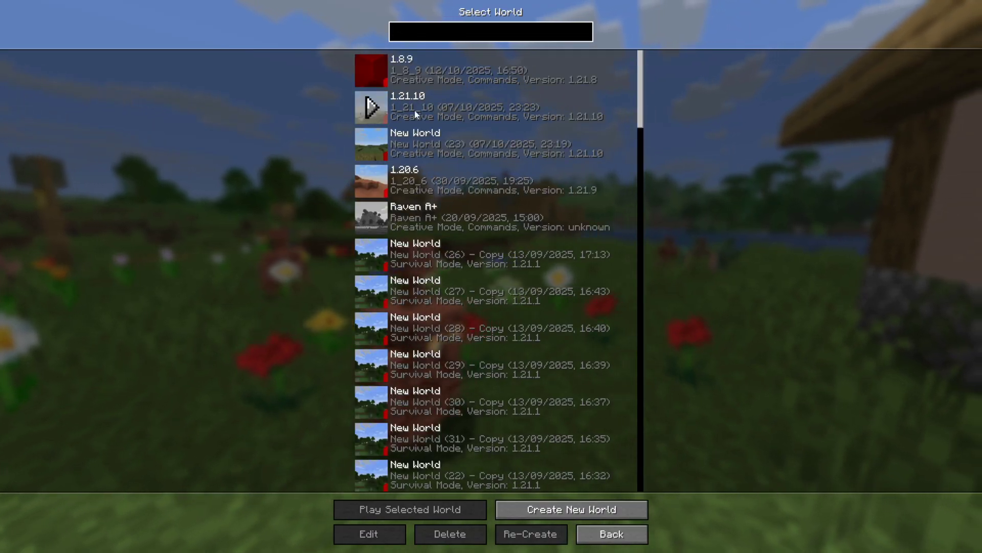
left_click(373, 106)
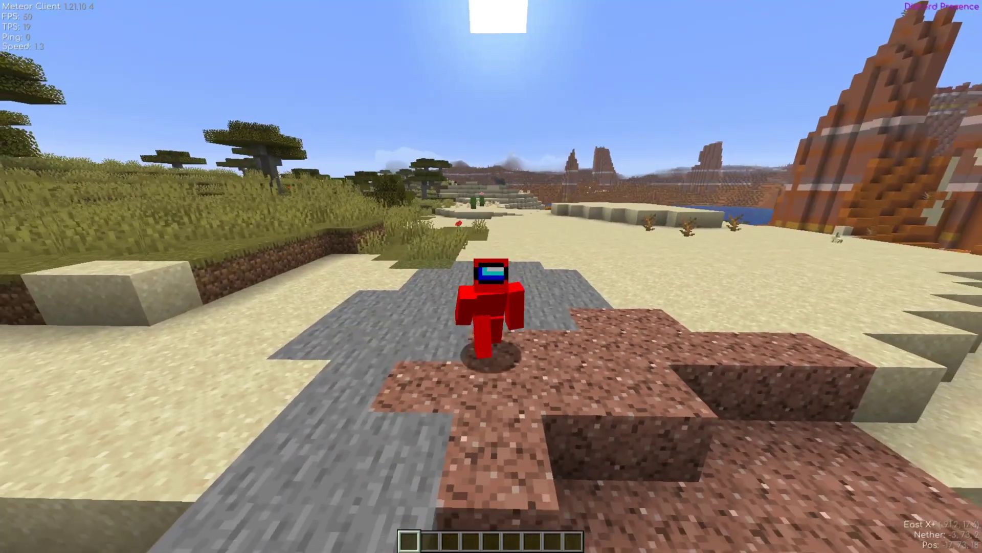
key("s")
key("s")
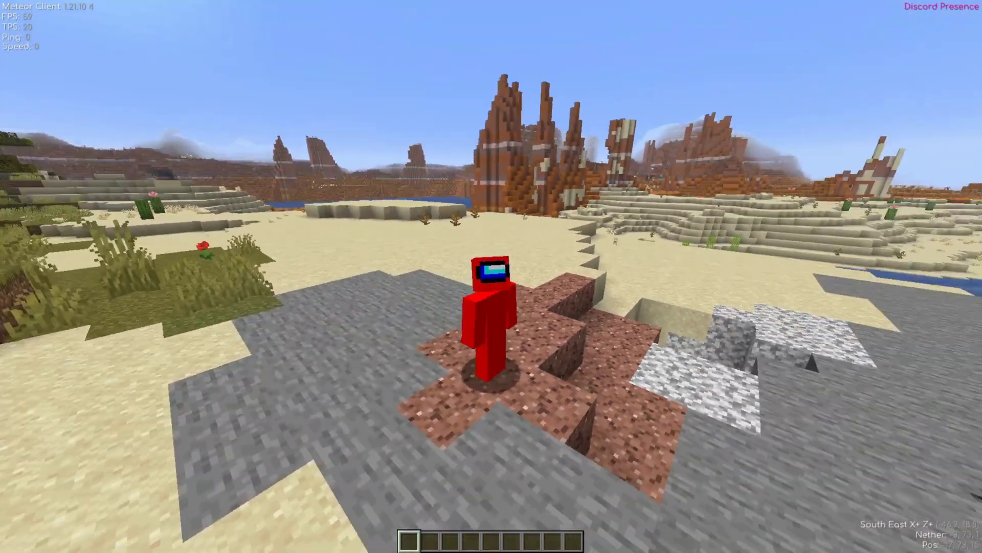
key("s")
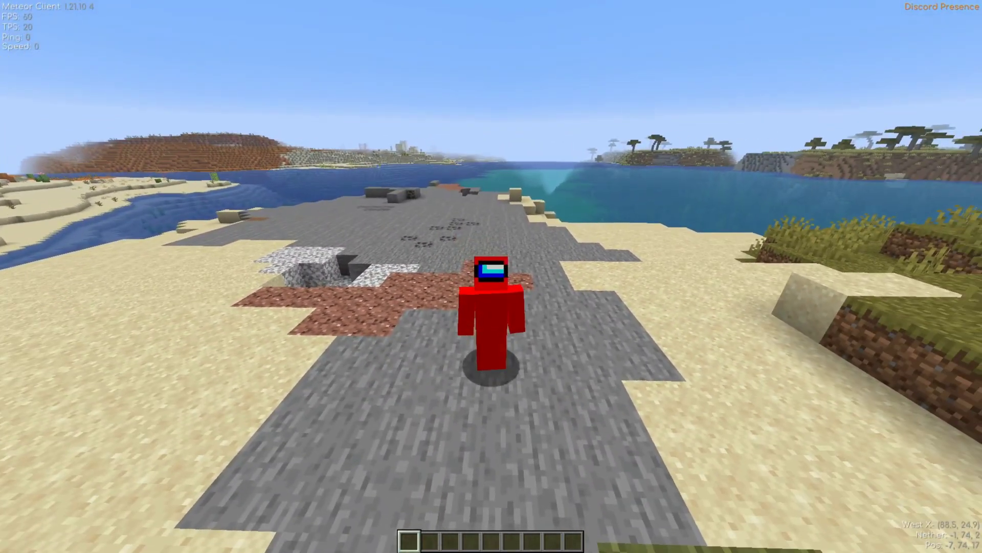
key("s")
key("s")
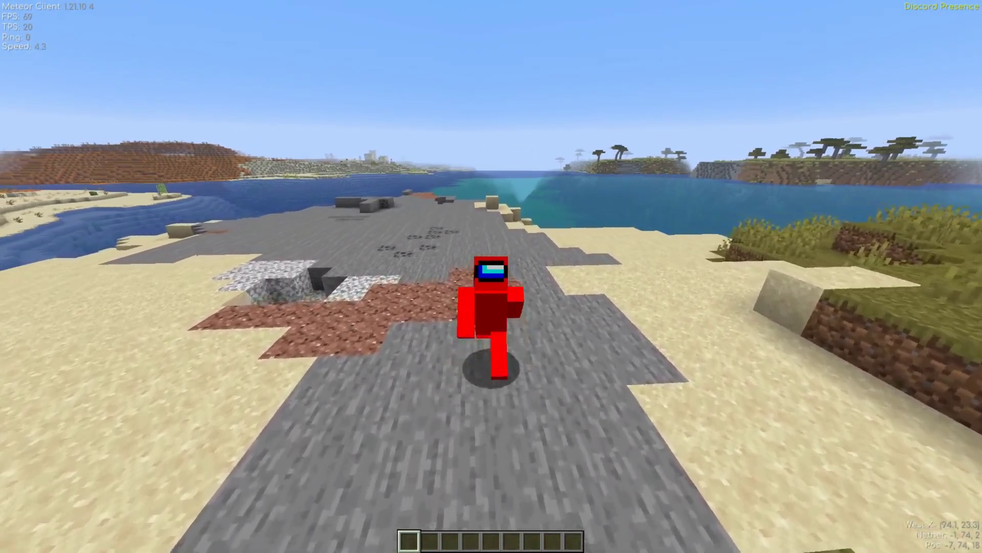
key("s")
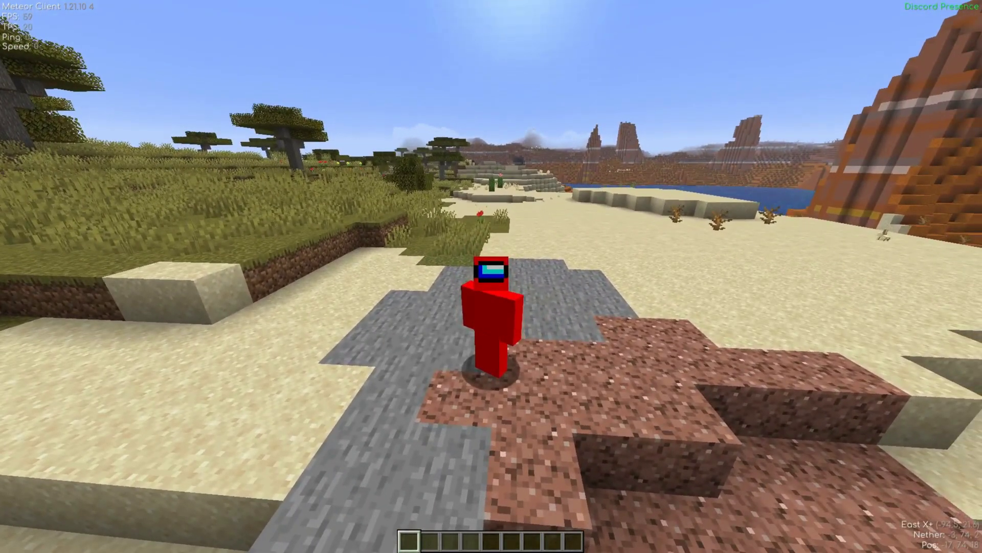
key("s")
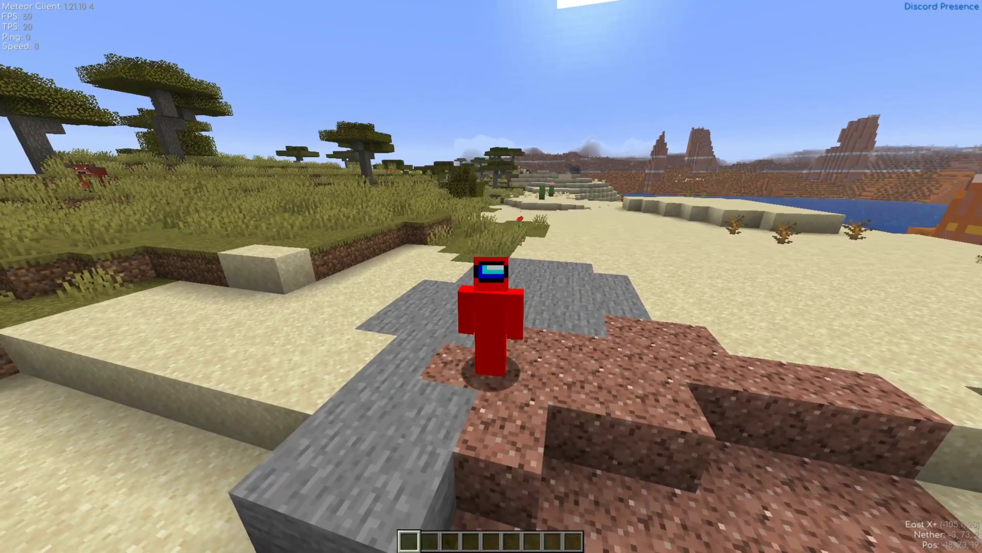
key("Shift_R")
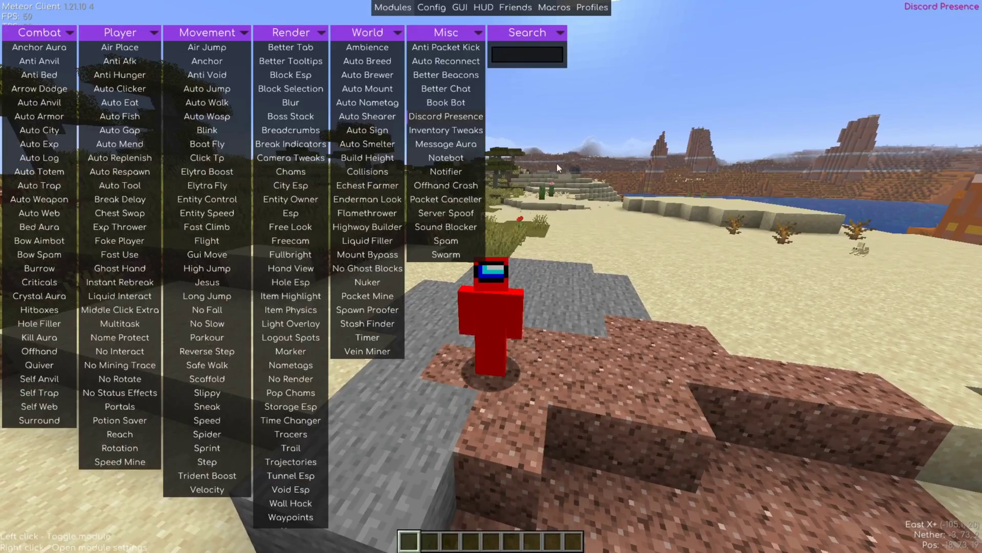
key("Shift_R")
key("Shift_R")
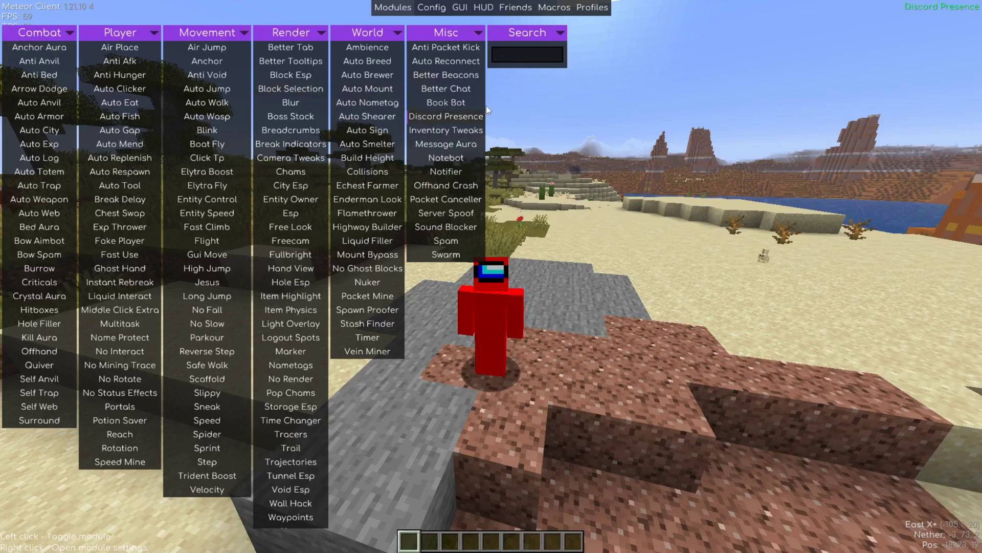
left_click(362, 75)
left_click(368, 79)
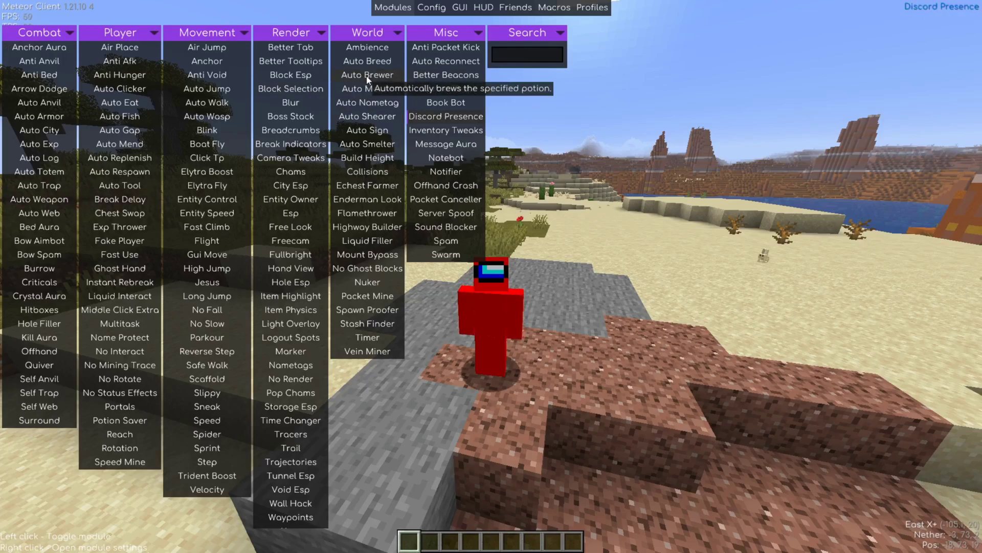
right_click(367, 78)
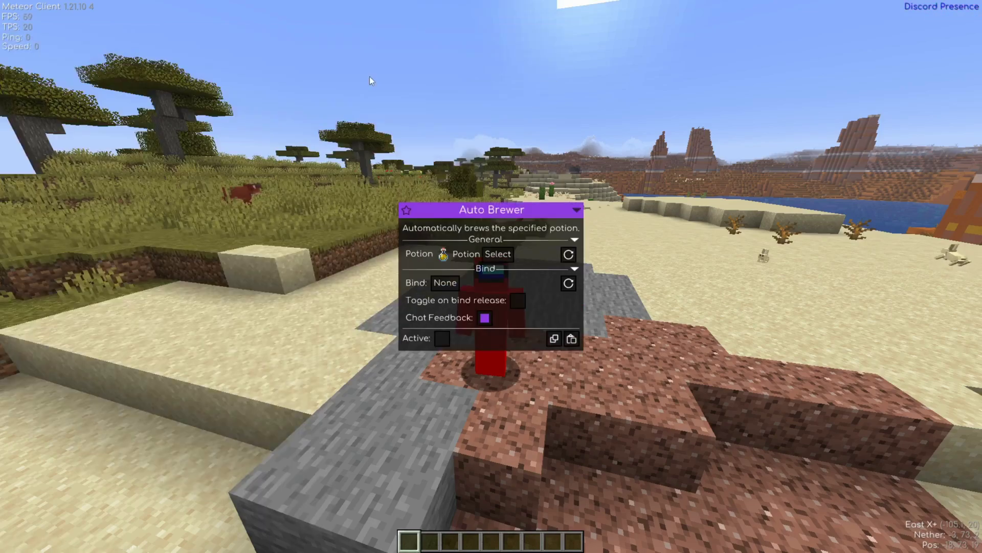
key("Escape")
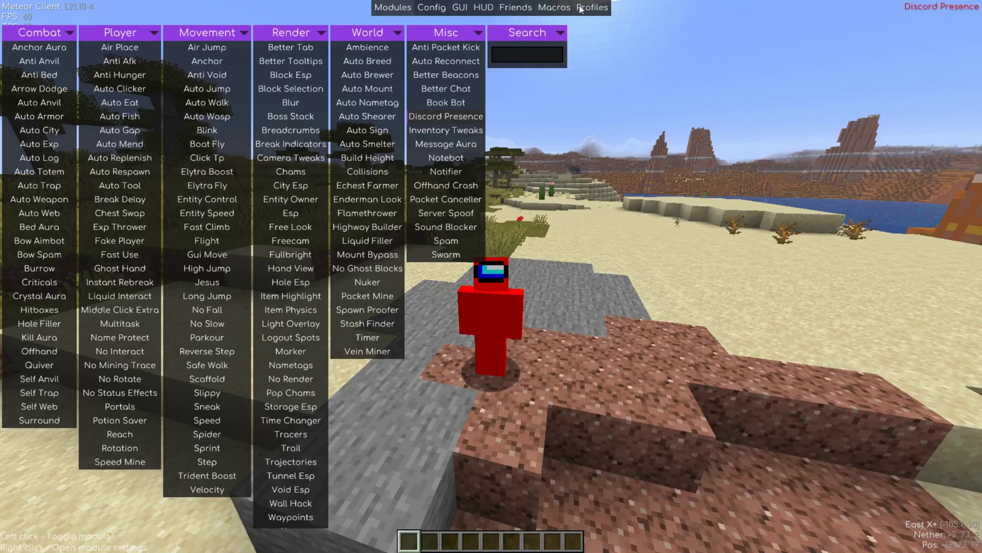
Browse the Config and GUI settings pages, finishing on the HUD settings page.
left_click(432, 7)
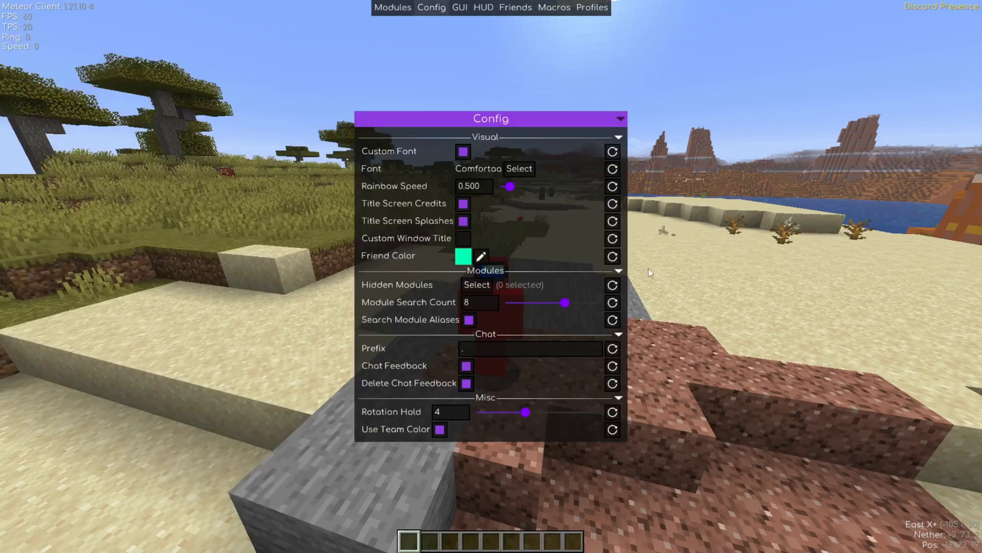
left_click(460, 9)
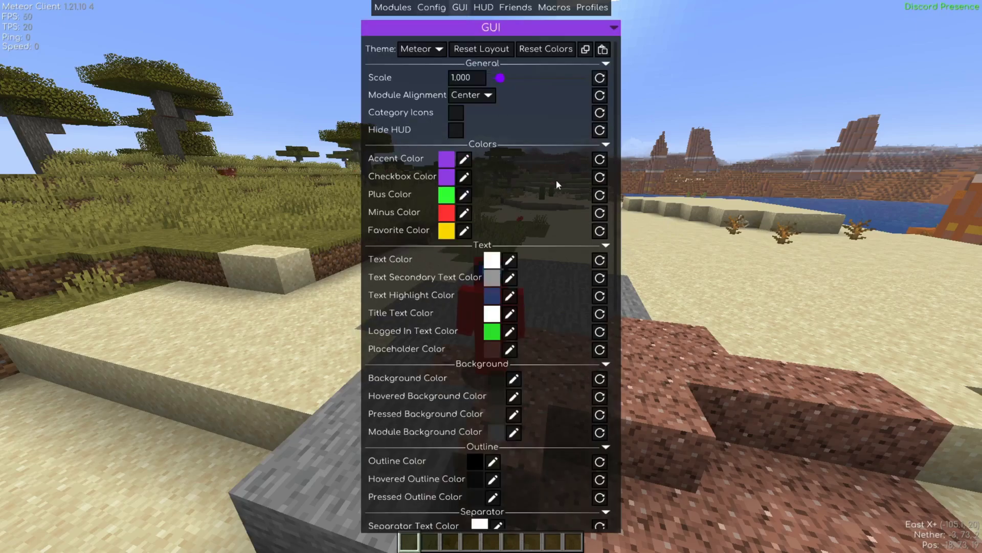
left_click(483, 8)
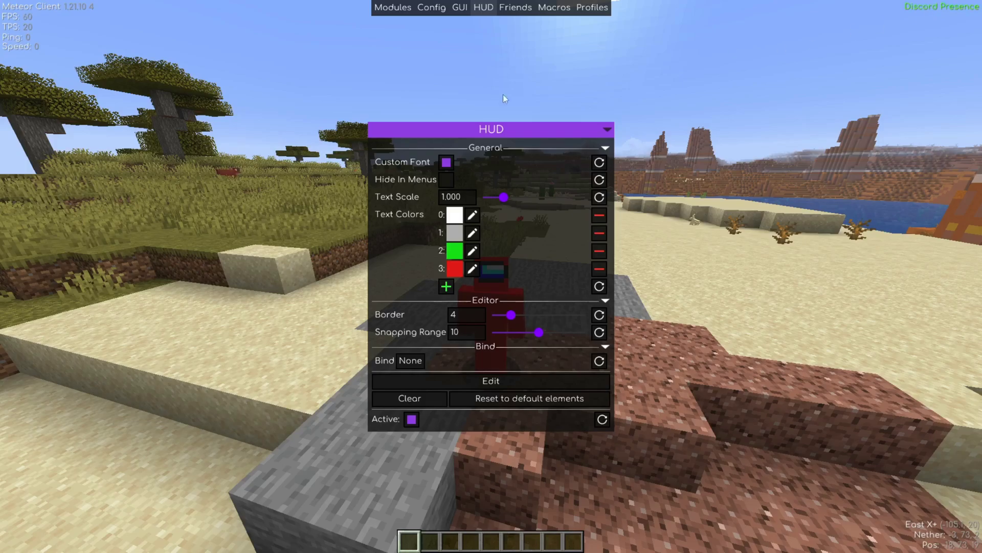
Add an Active Modules element at the top-right and move the Meteor version label lower.
left_click(507, 382)
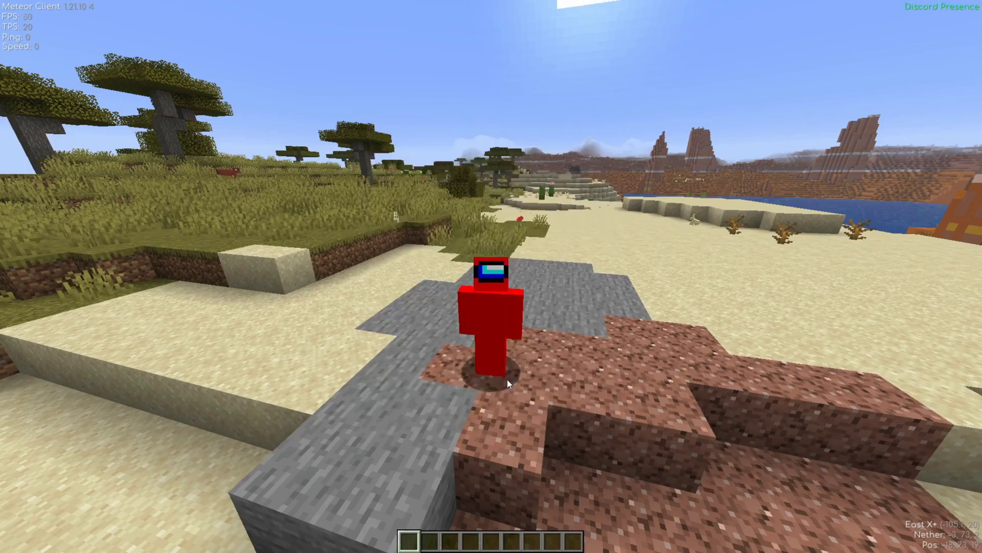
right_click(650, 112)
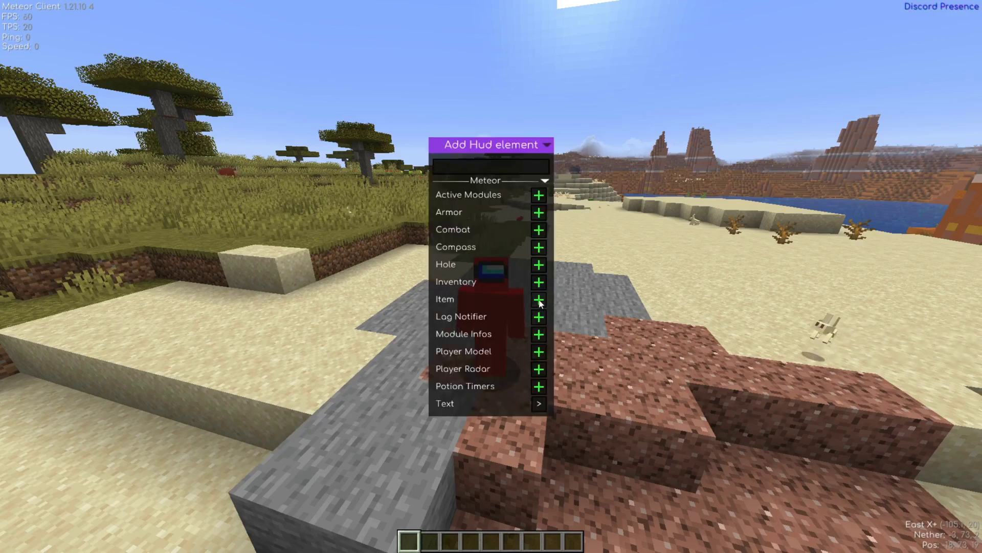
left_click(539, 198)
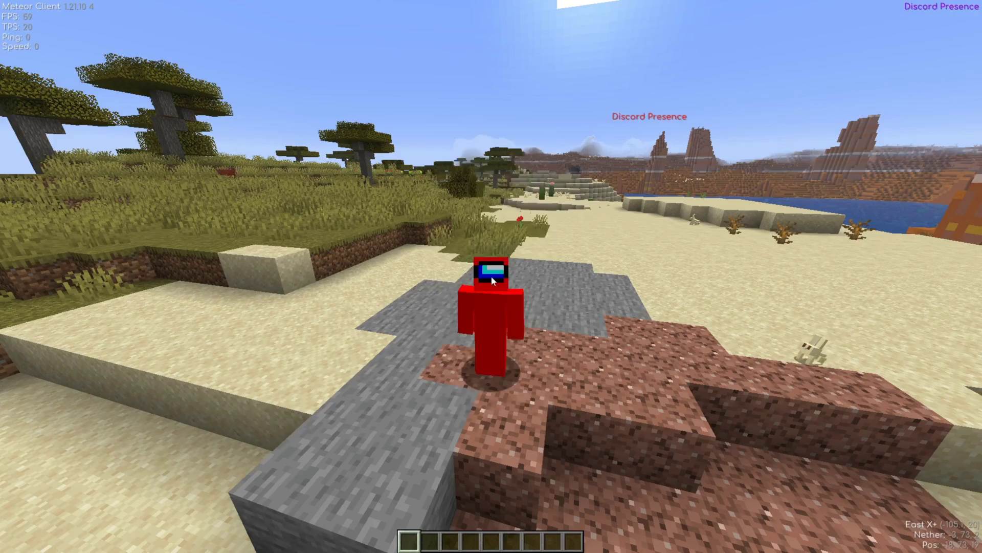
left_click_drag(650, 118, 953, 35)
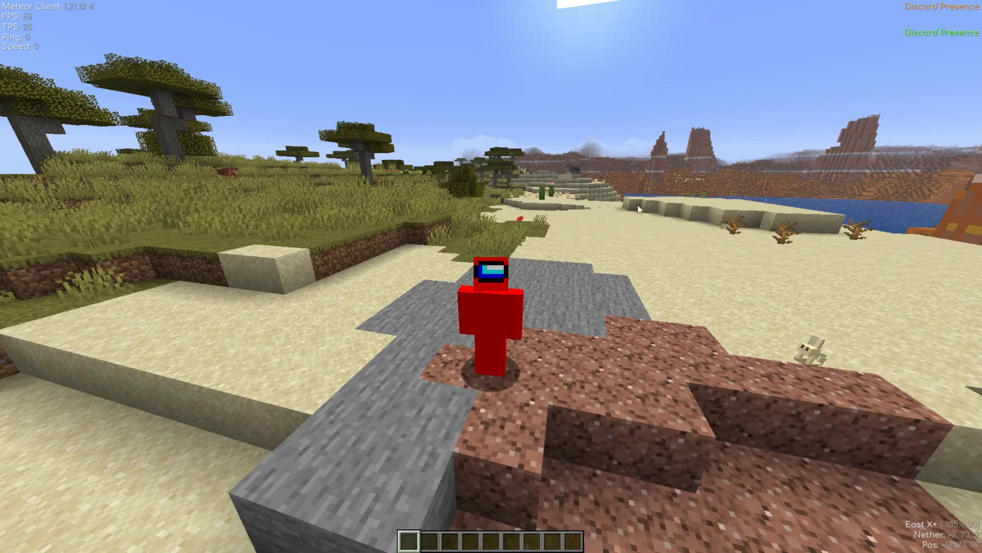
left_click_drag(10, 9, 84, 41)
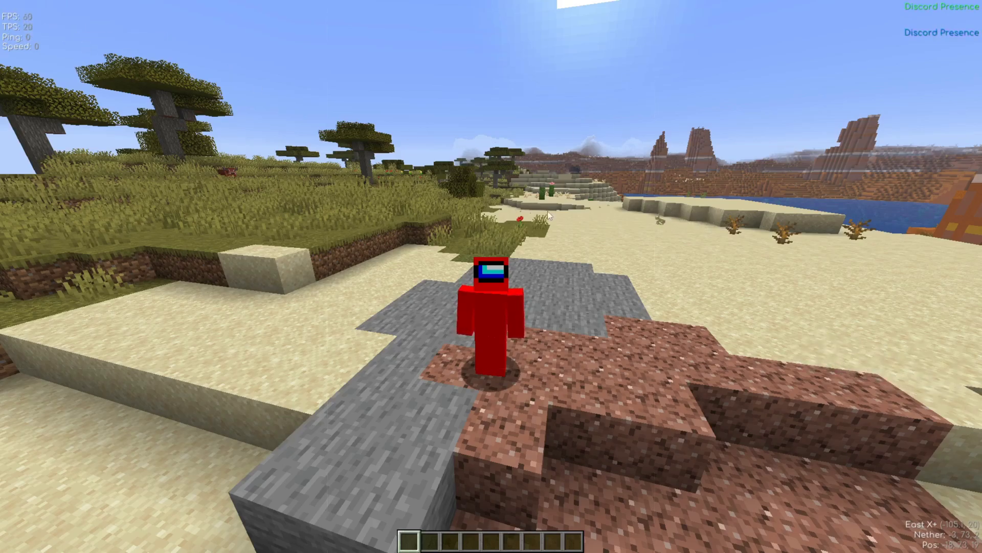
Switch the whole HUD off, return to the game, and reopen the module categories.
key("Escape")
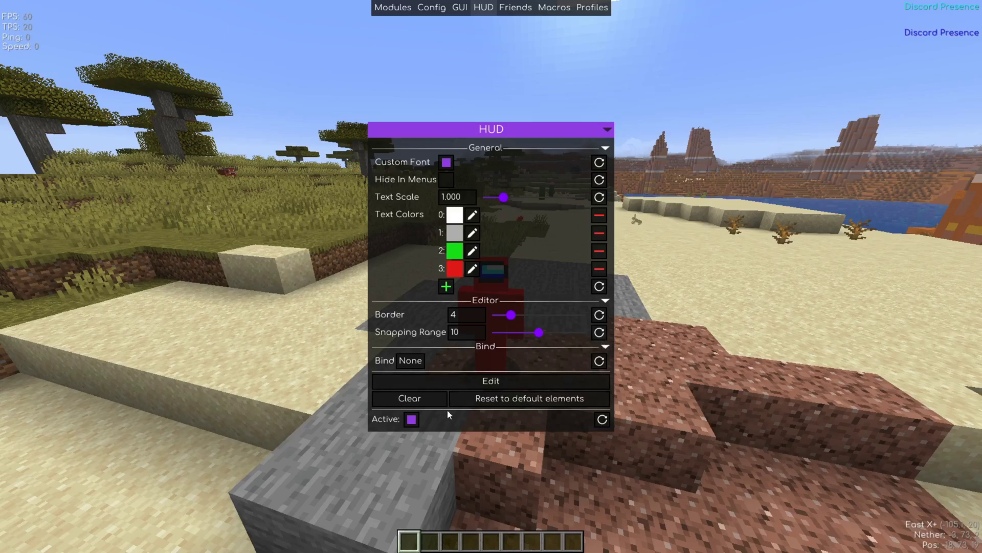
left_click(413, 420)
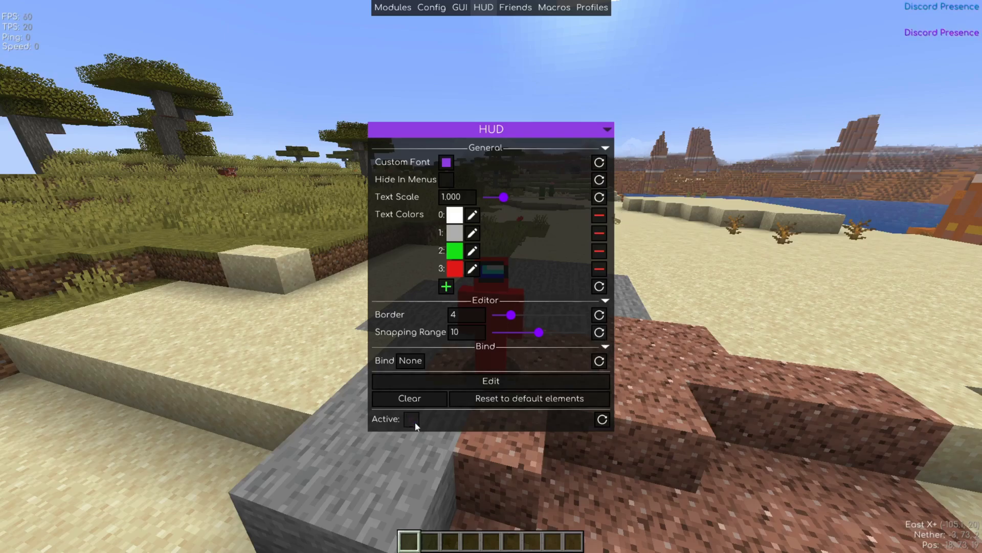
key("Escape")
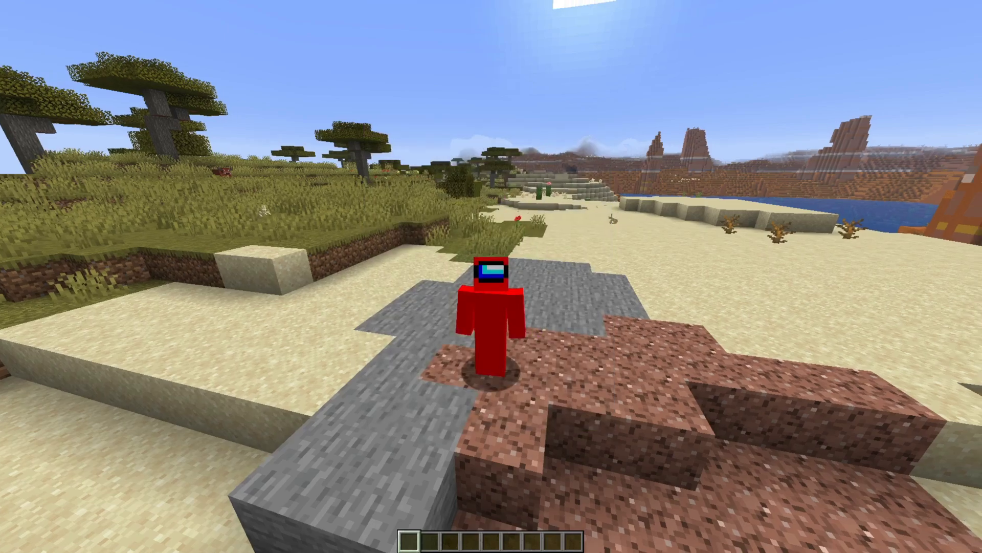
key("Shift_R")
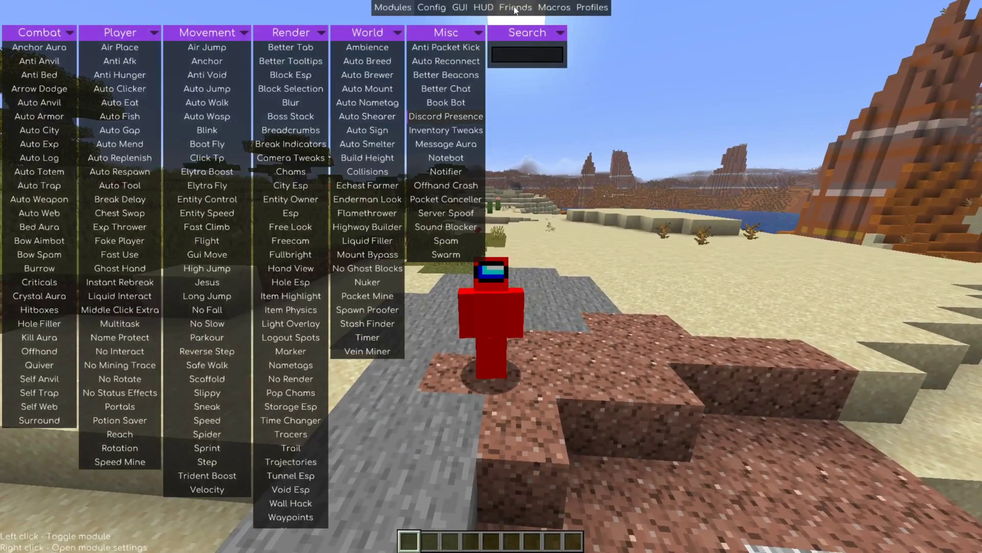
left_click(516, 8)
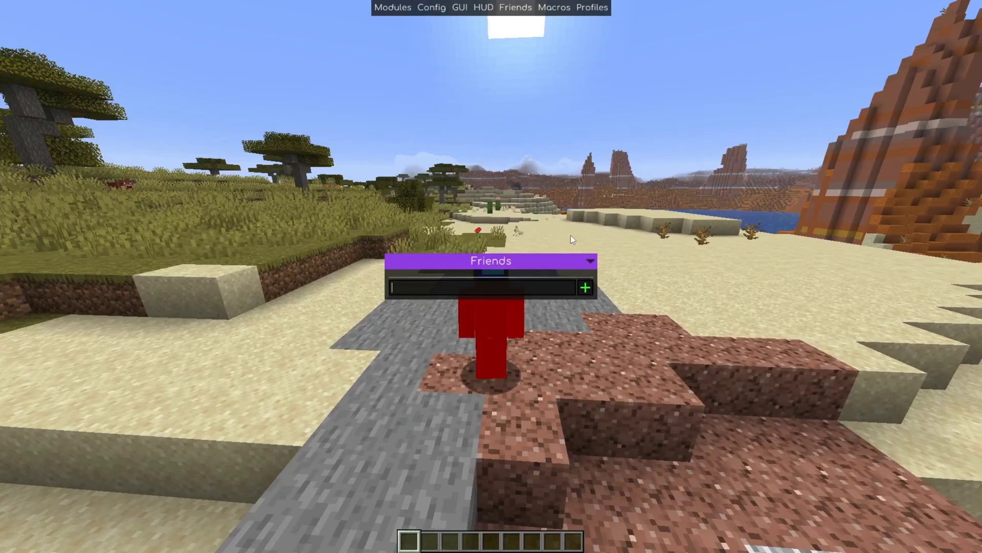
left_click(392, 10)
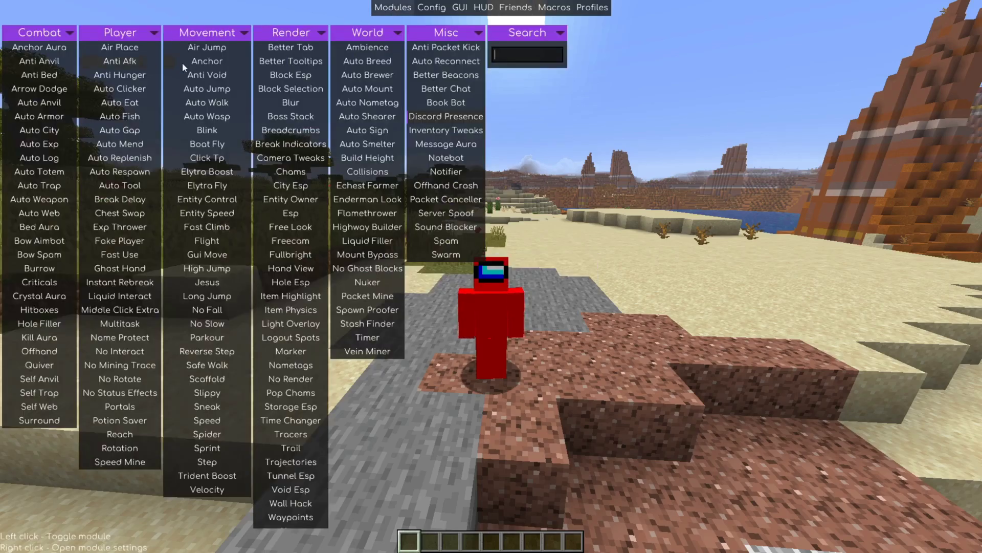
left_click(514, 12)
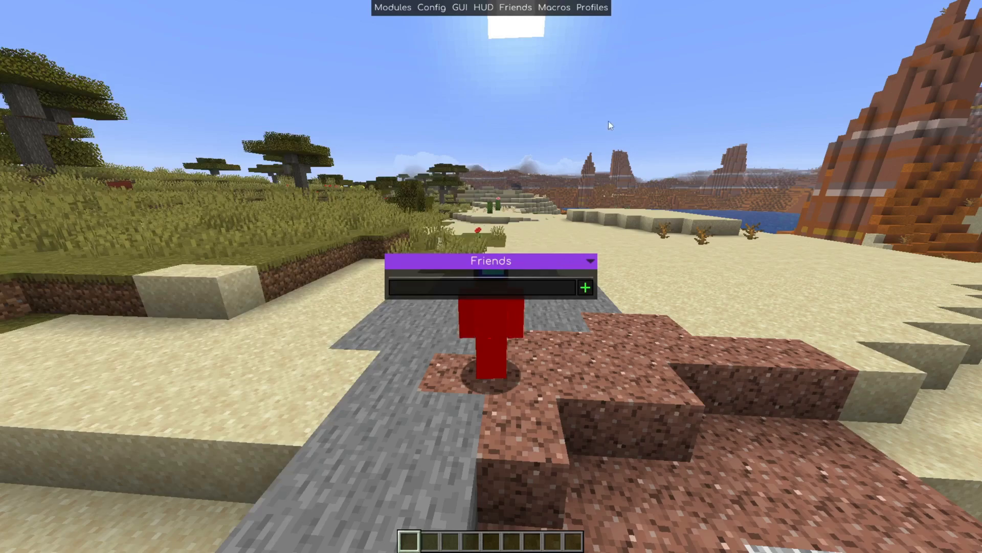
left_click(554, 7)
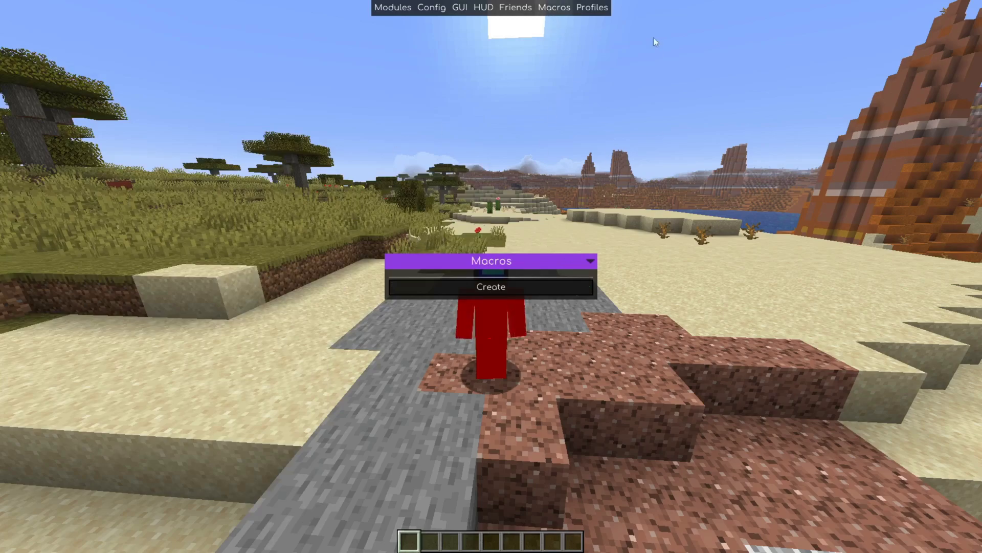
left_click(592, 7)
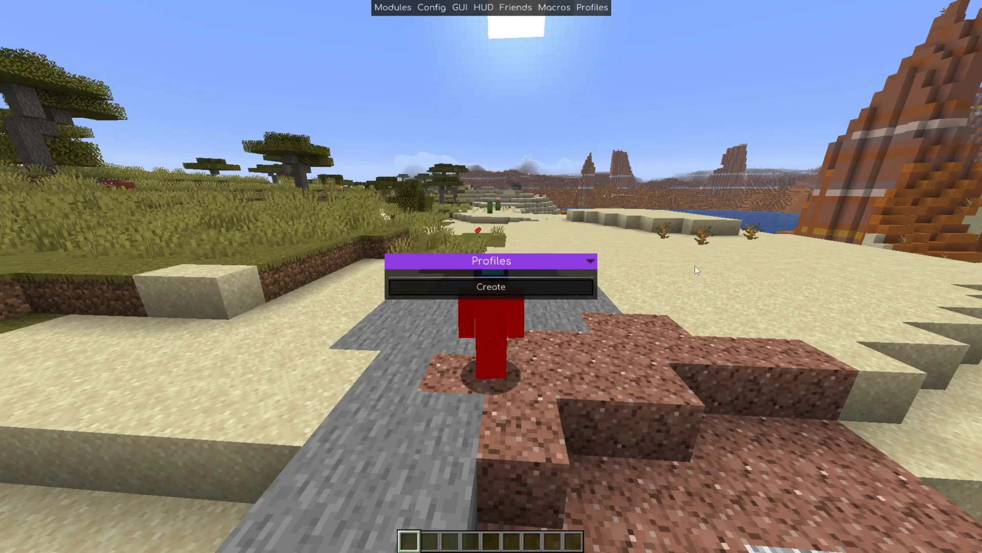
left_click(455, 286)
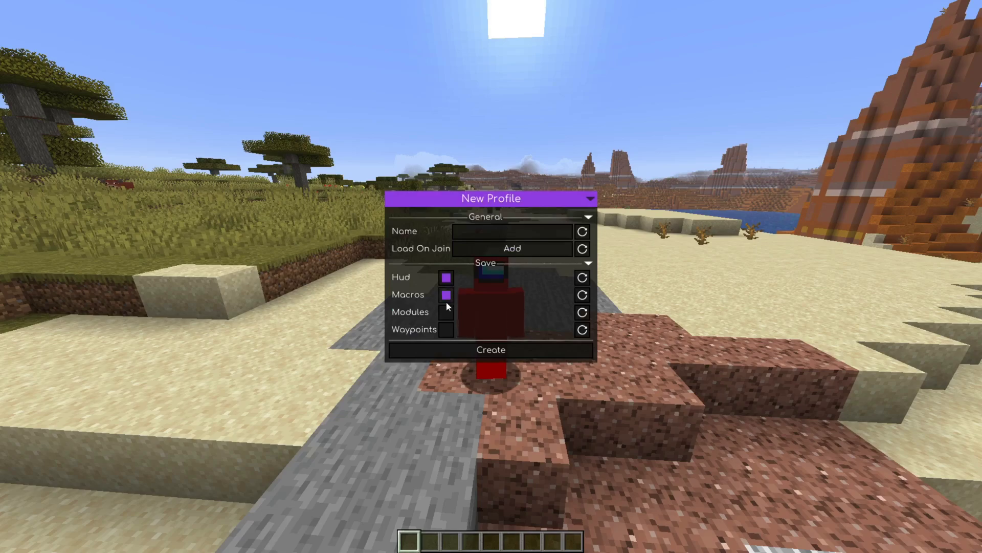
key("Escape")
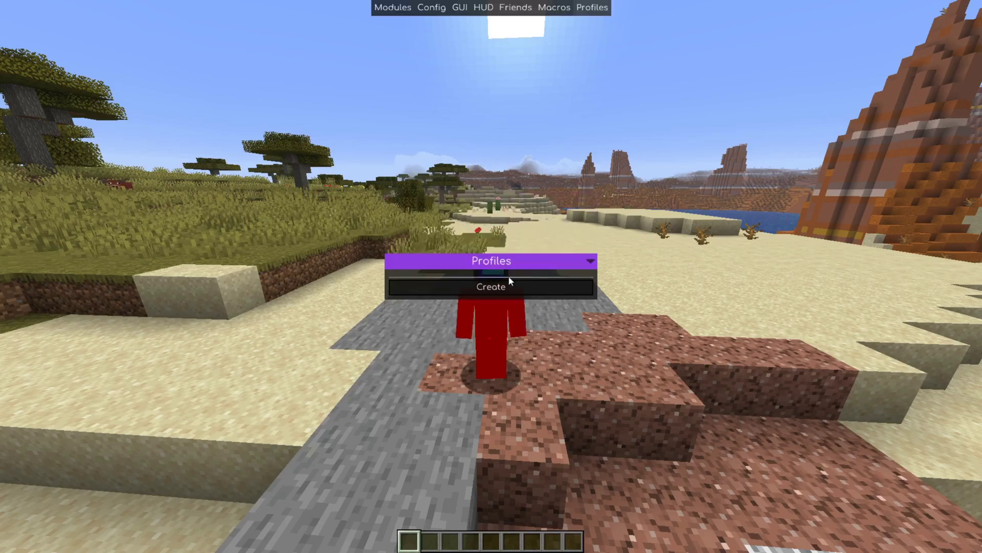
left_click(397, 8)
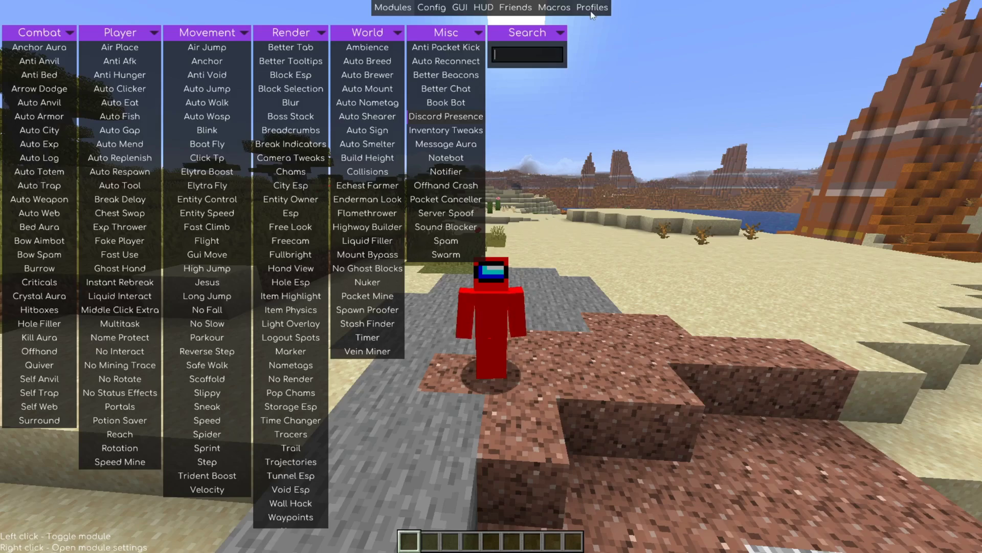
left_click(576, 13)
left_click(399, 10)
Run the .help chat command to list Meteor's 38 commands.
key("Escape")
type("t")
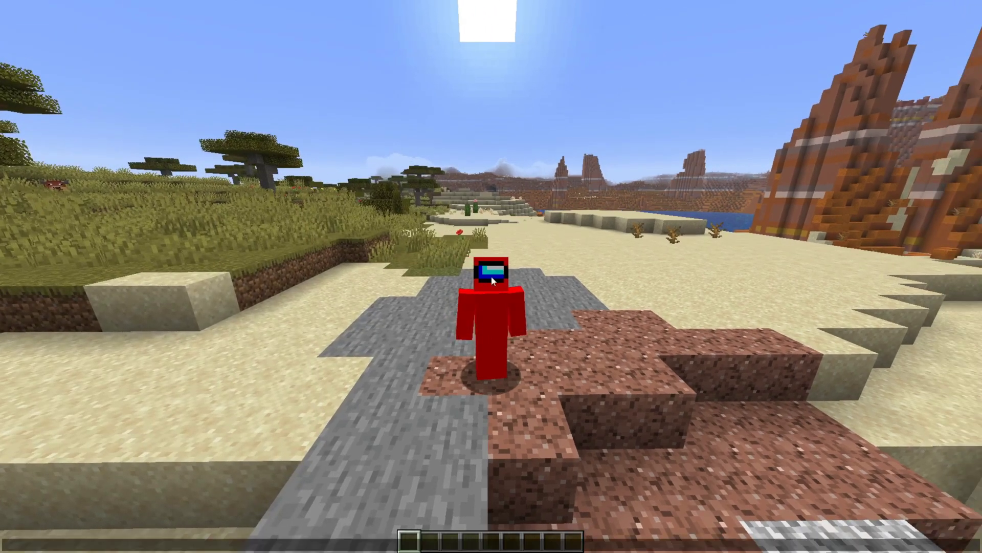
type("/")
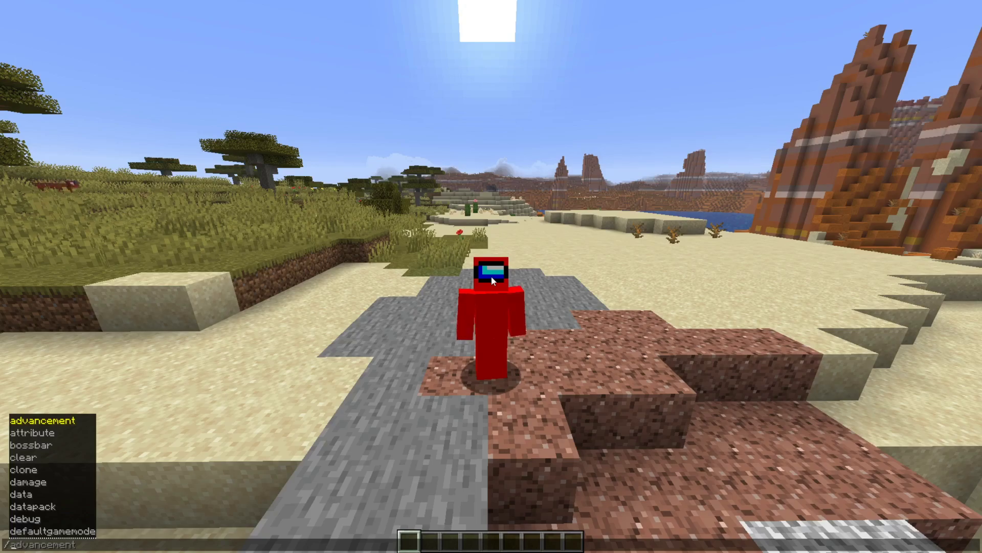
key("BackSpace")
type(".")
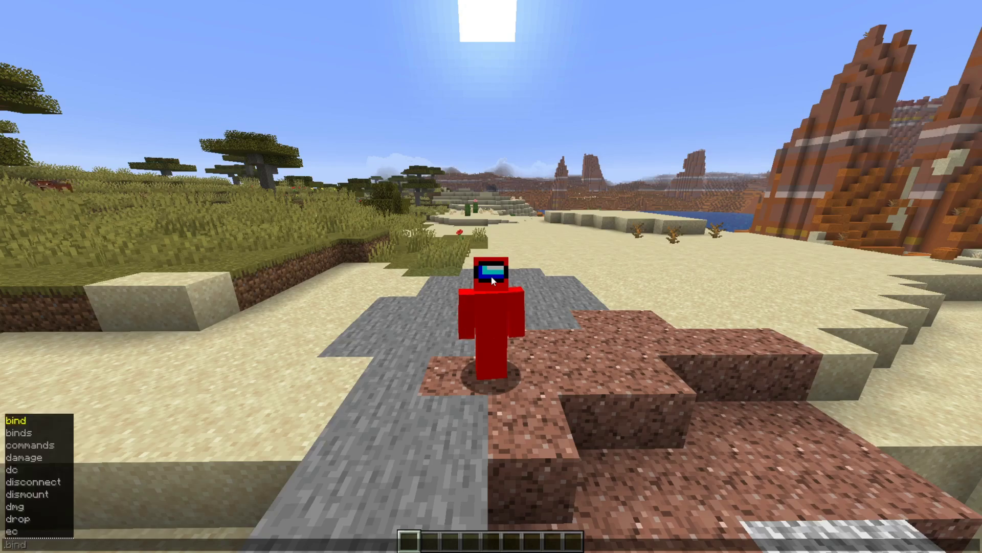
type("help")
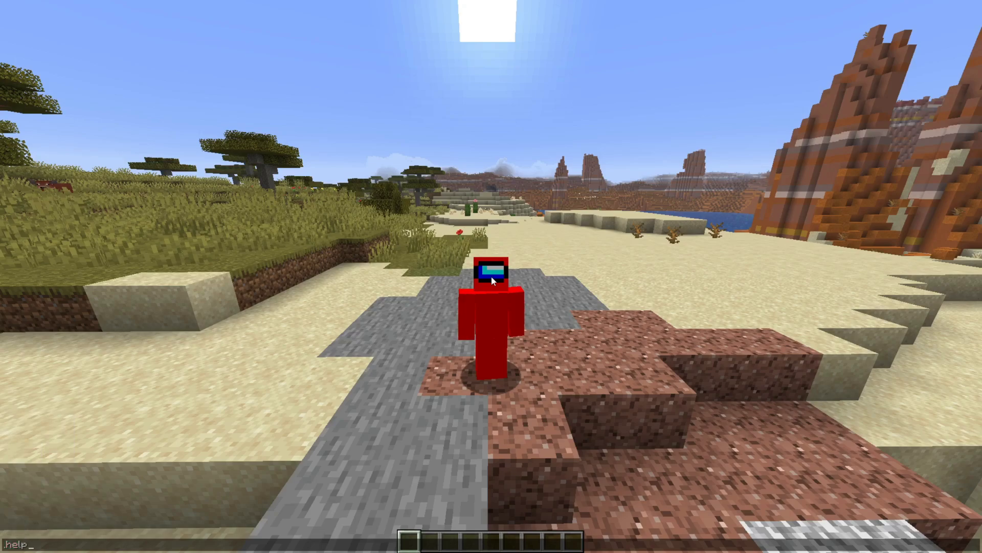
key("Return")
Start a .bind command in chat and scroll through its module suggestions.
key("t")
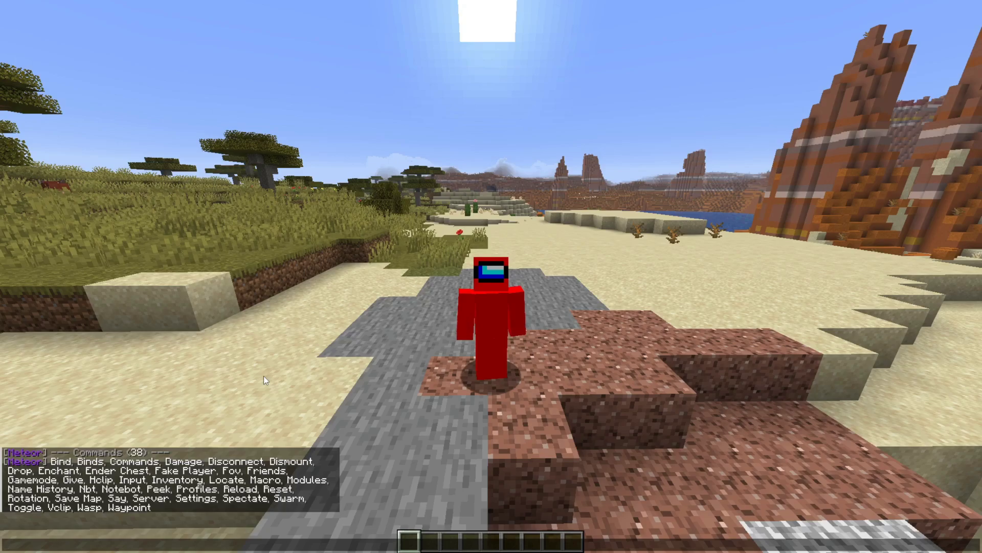
type(".")
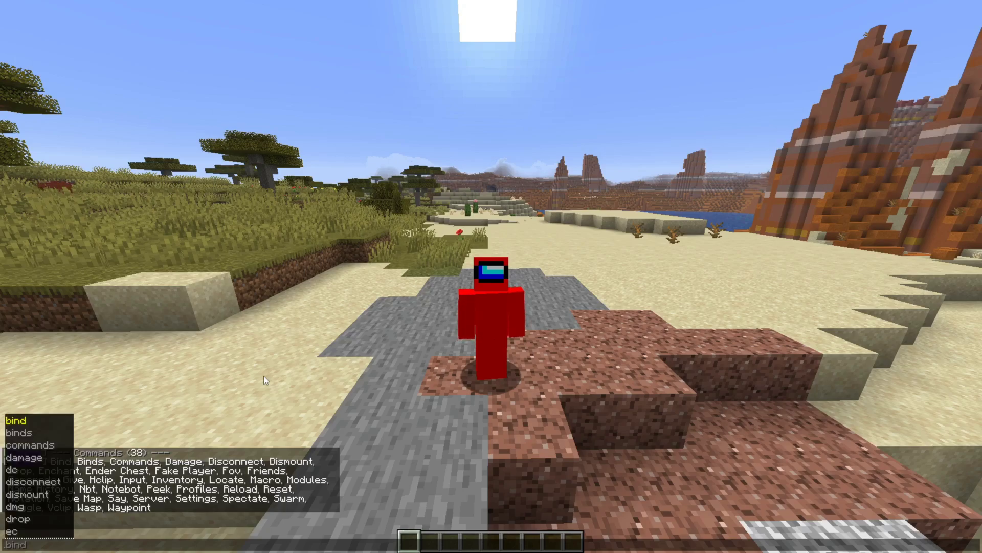
key("Tab")
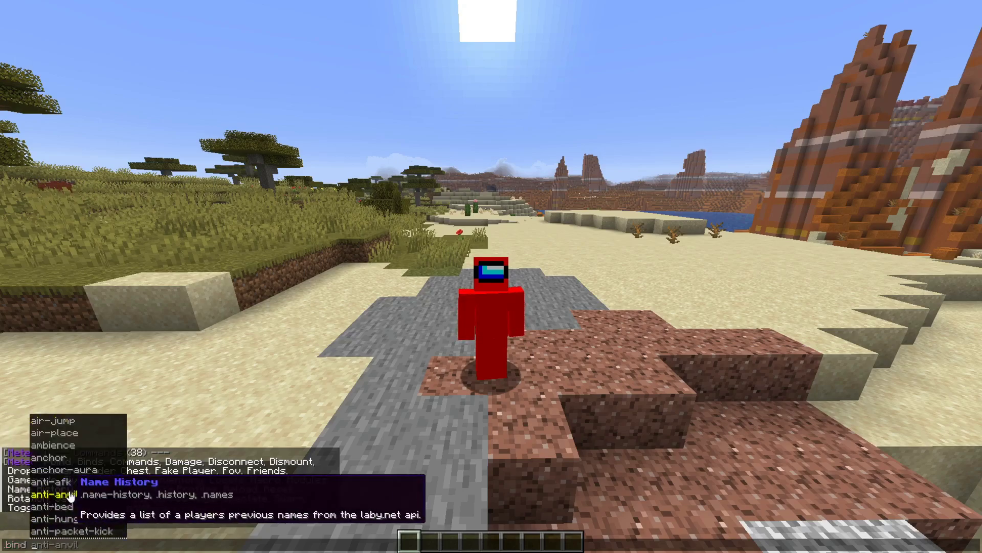
scroll(70, 495, "down", 20)
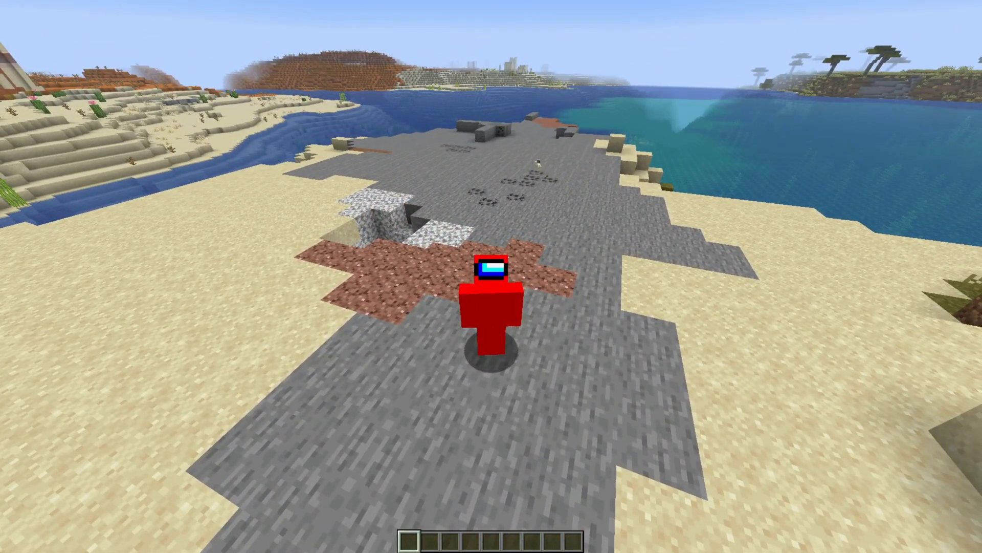
Open and close the Meteor ClickGUI, then walk the player from the granite across the stone toward the water.
scroll(547, 225, "up", 1)
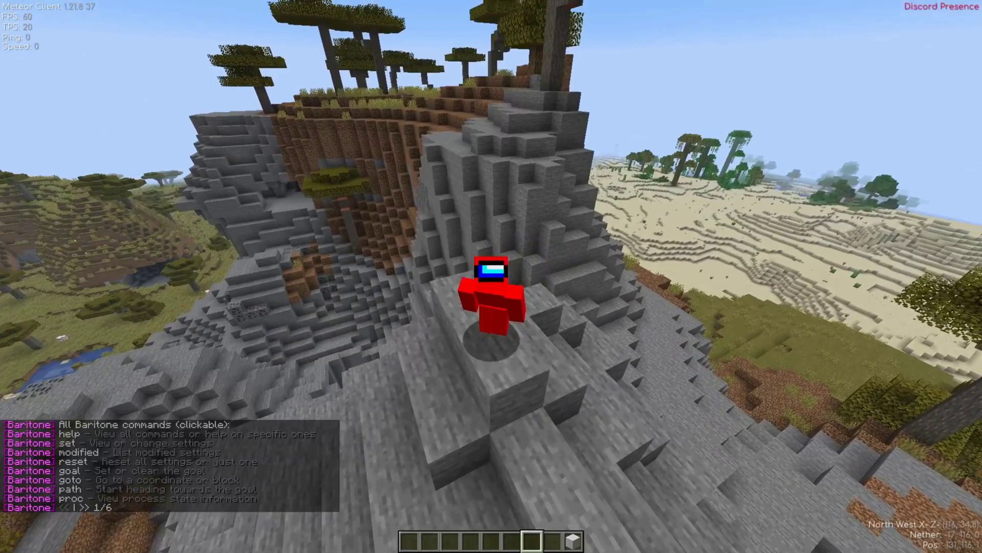
key("Shift_R")
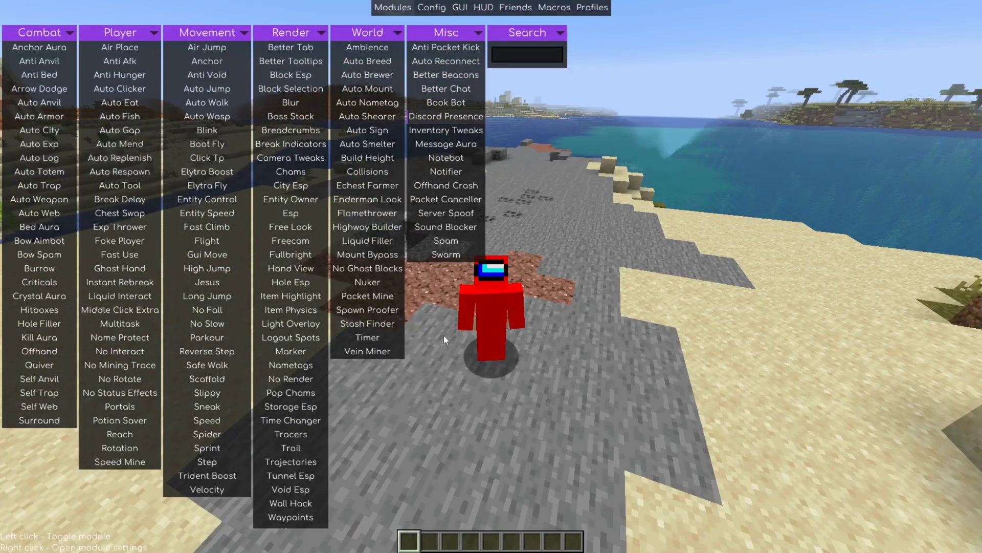
key("Escape")
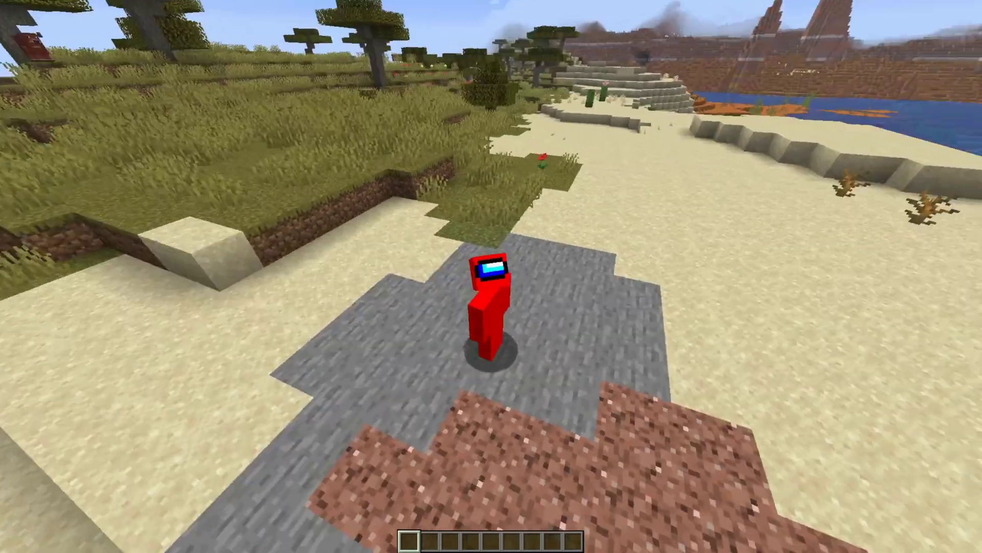
key("w")
key("w")
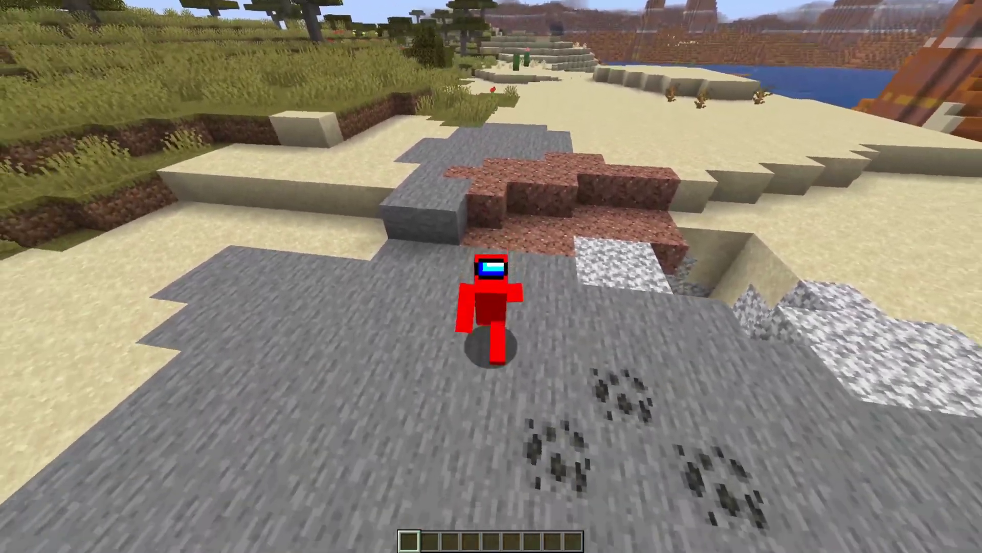
key("w")
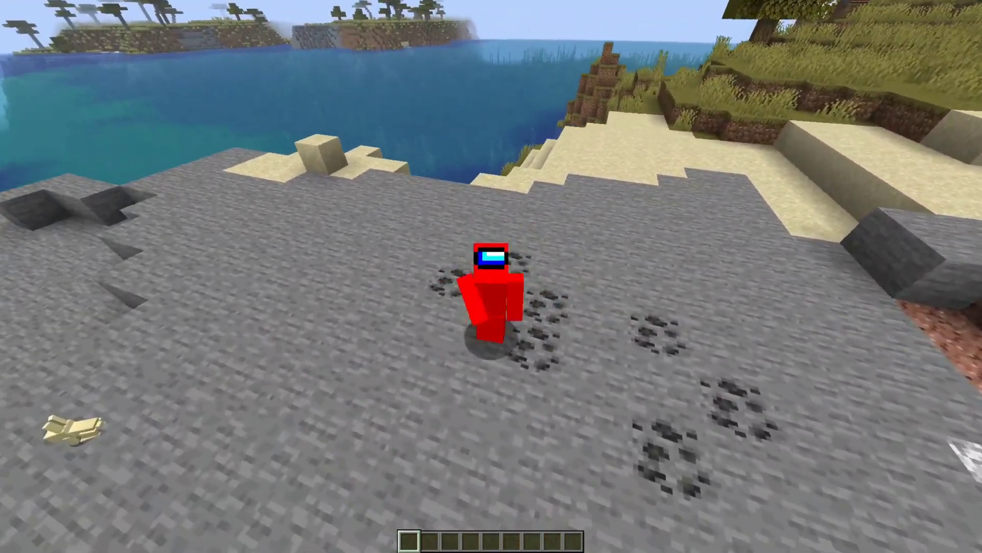